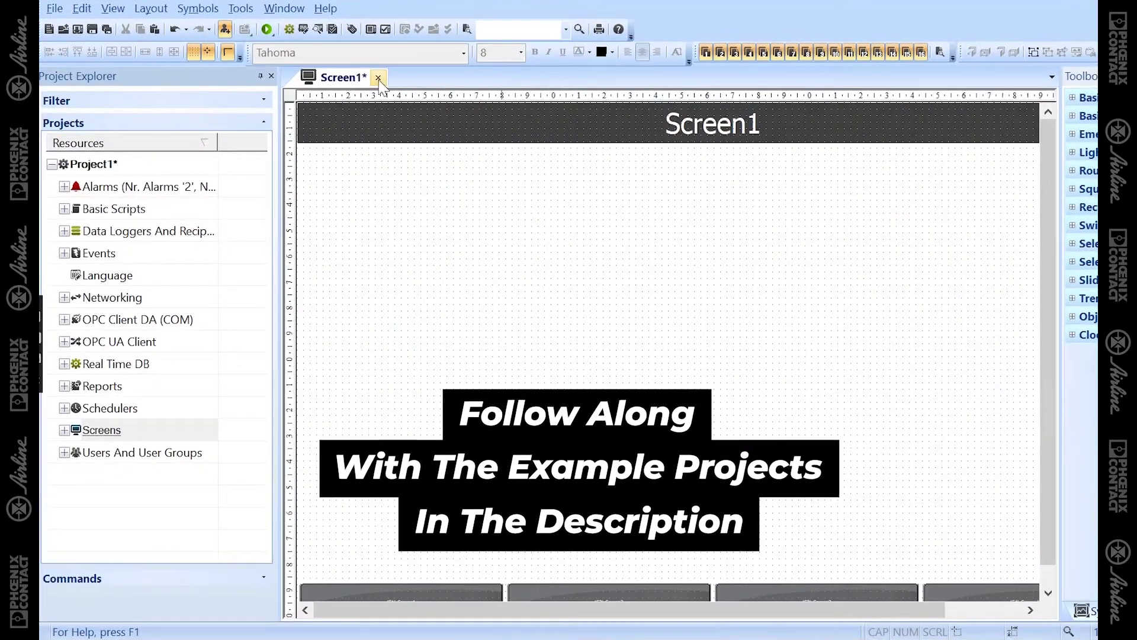
- Close the open Screen1 and reopen it from the project's Screens resources
{"action": "left_click", "coordinate": [378, 77]}
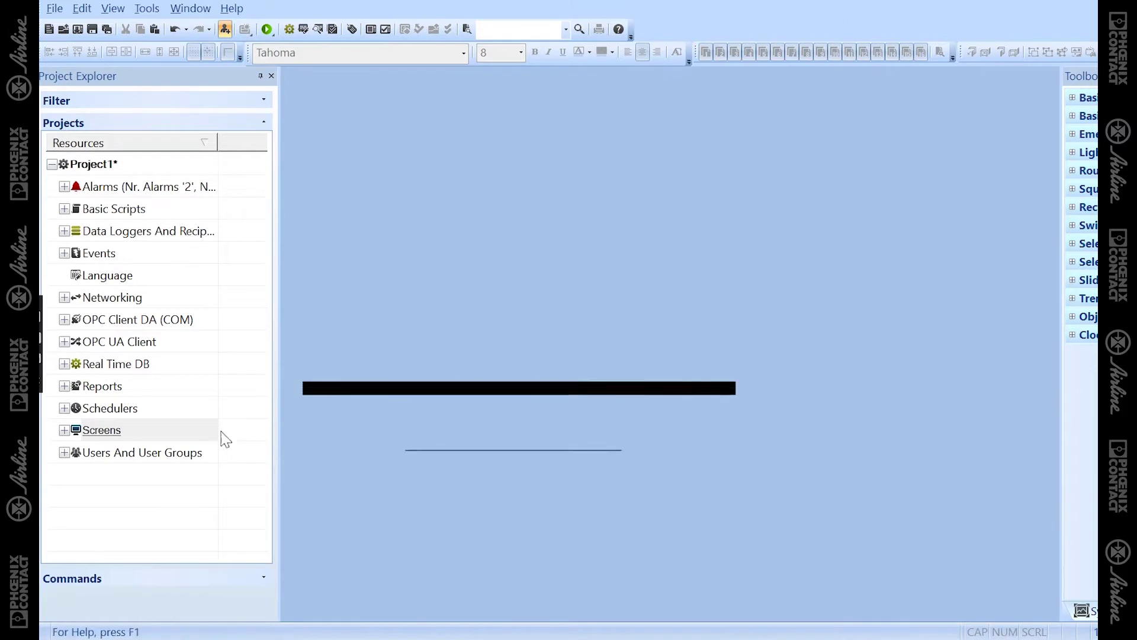
{"action": "double_click", "coordinate": [75, 431]}
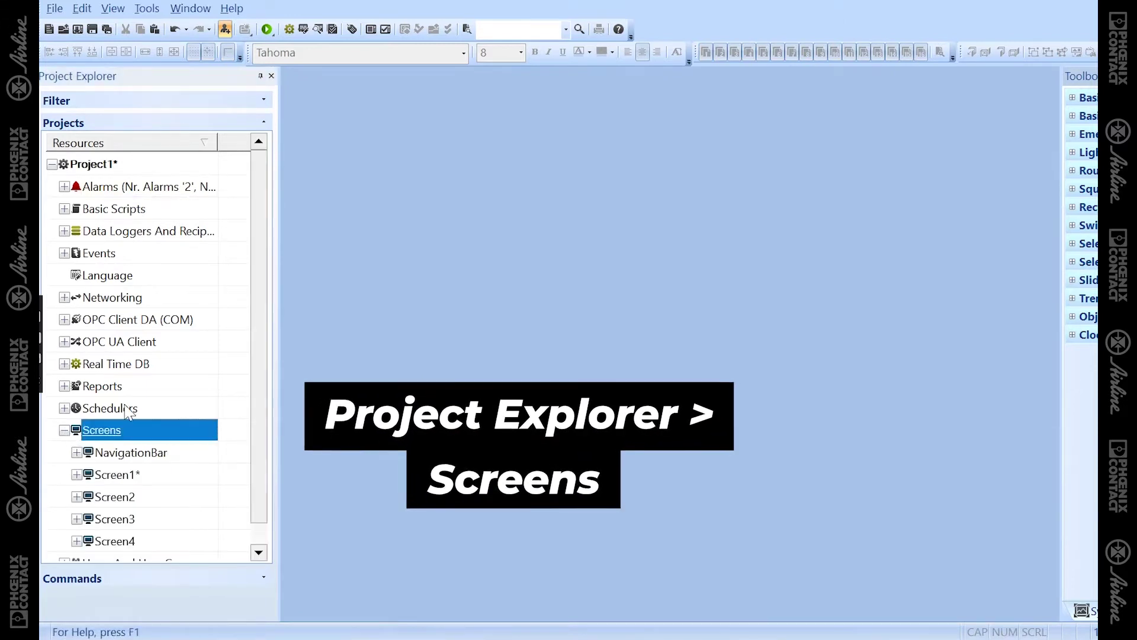
{"action": "double_click", "coordinate": [125, 475]}
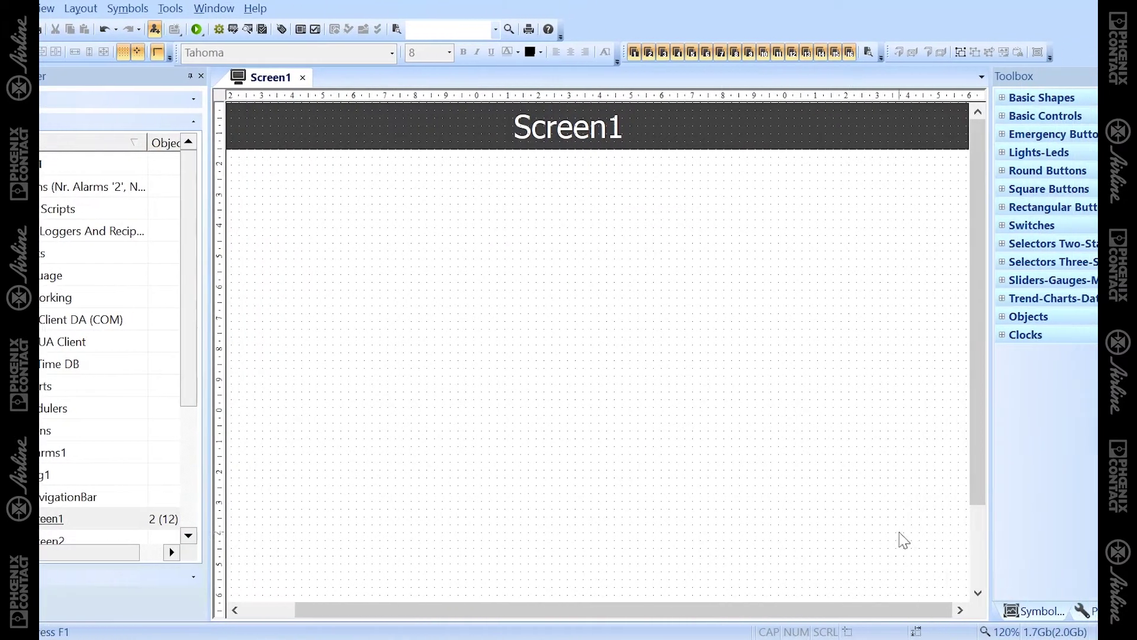
- Display all of Screen1's properties, including the advanced ones, and examine its general, style, background and execution settings
{"action": "left_click", "coordinate": [1004, 611]}
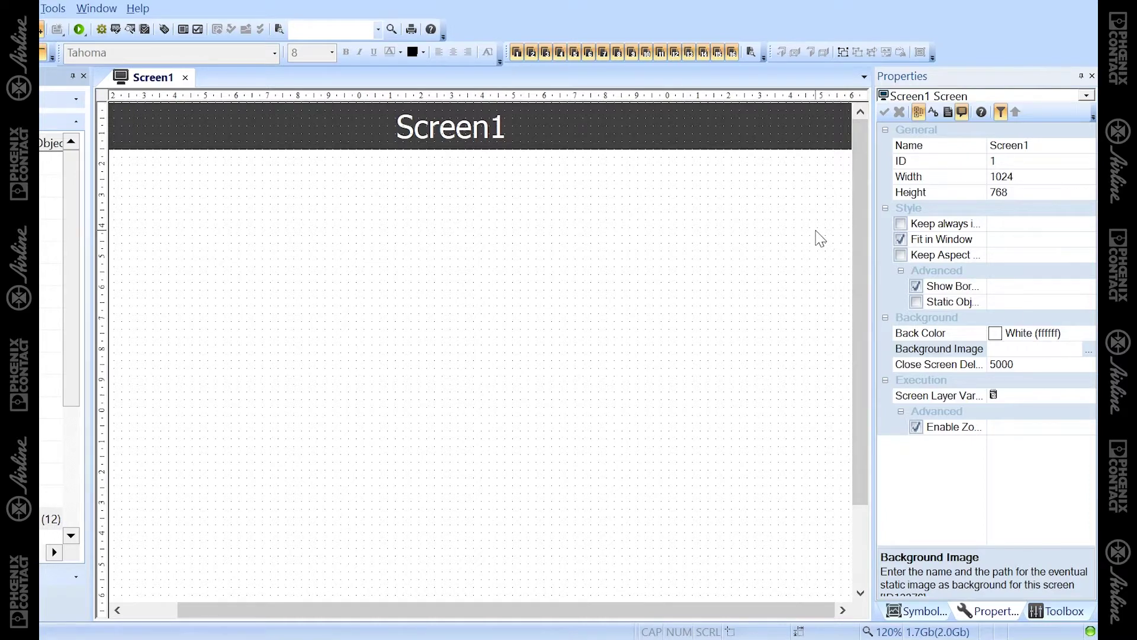
{"action": "left_click", "coordinate": [1007, 113]}
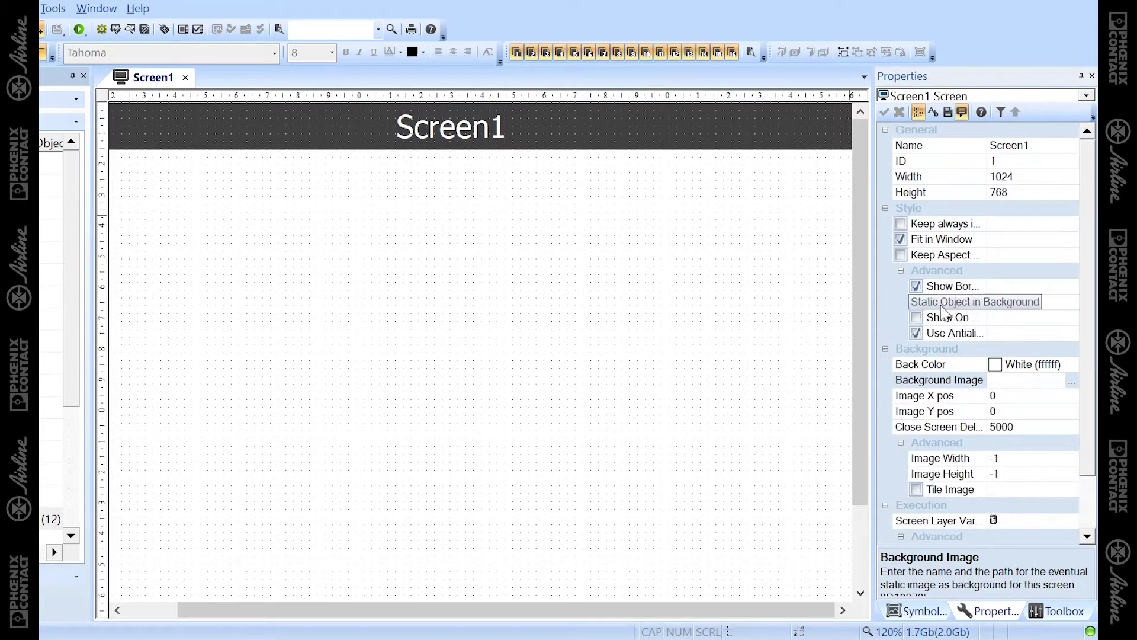
{"action": "scroll", "coordinate": [885, 259], "scroll_direction": "down", "scroll_amount": 2}
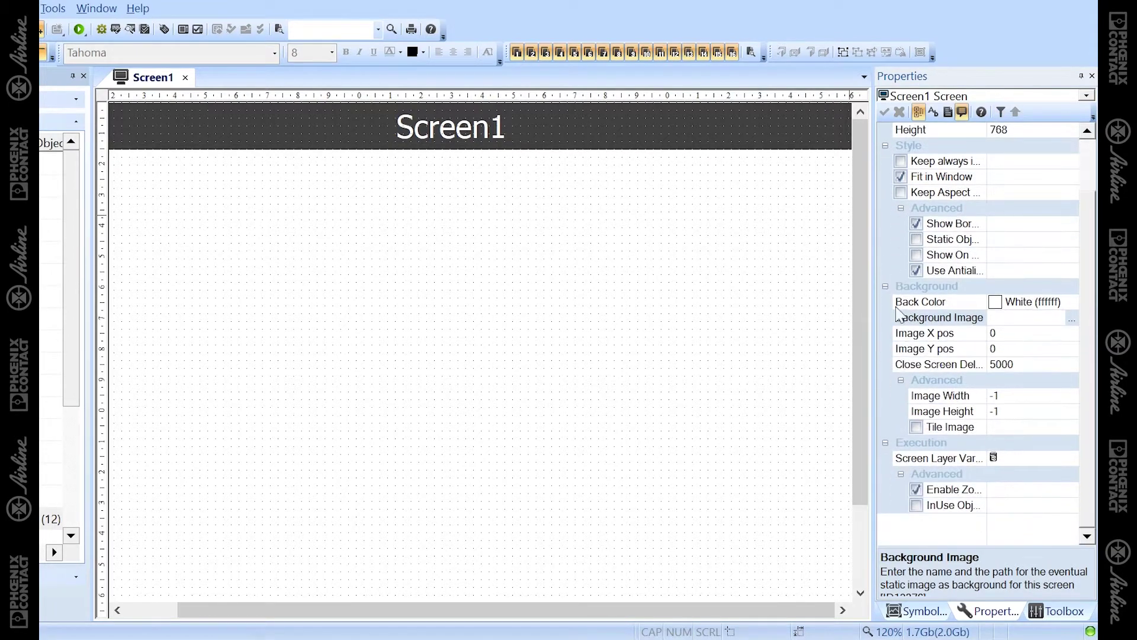
{"action": "scroll", "coordinate": [912, 237], "scroll_direction": "up", "scroll_amount": 2}
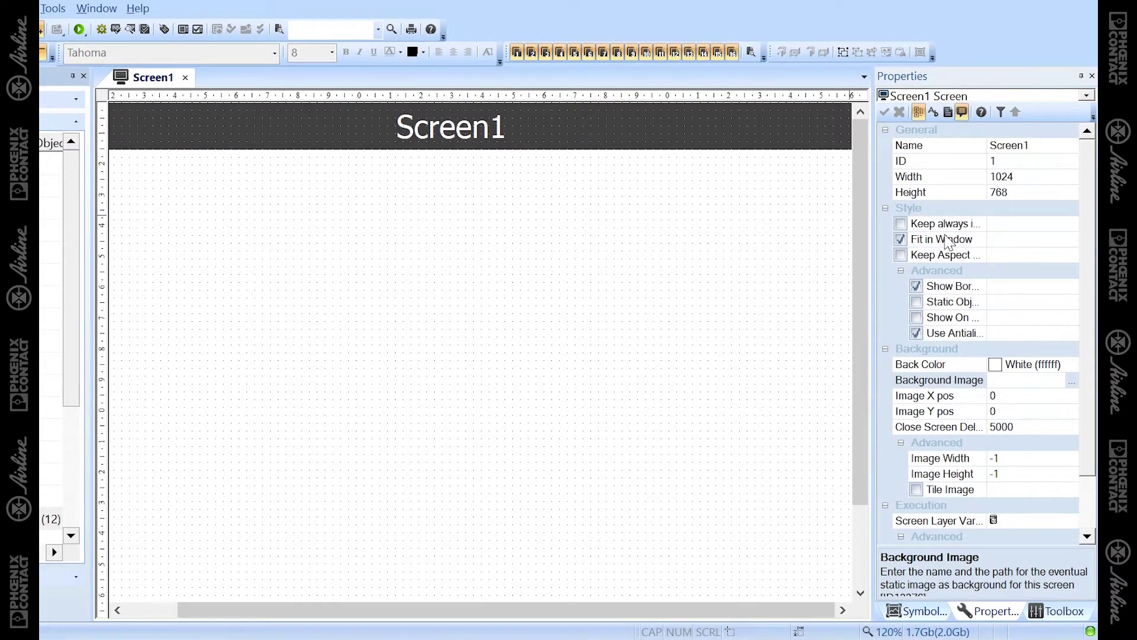
{"action": "scroll", "coordinate": [971, 276], "scroll_direction": "down", "scroll_amount": 1}
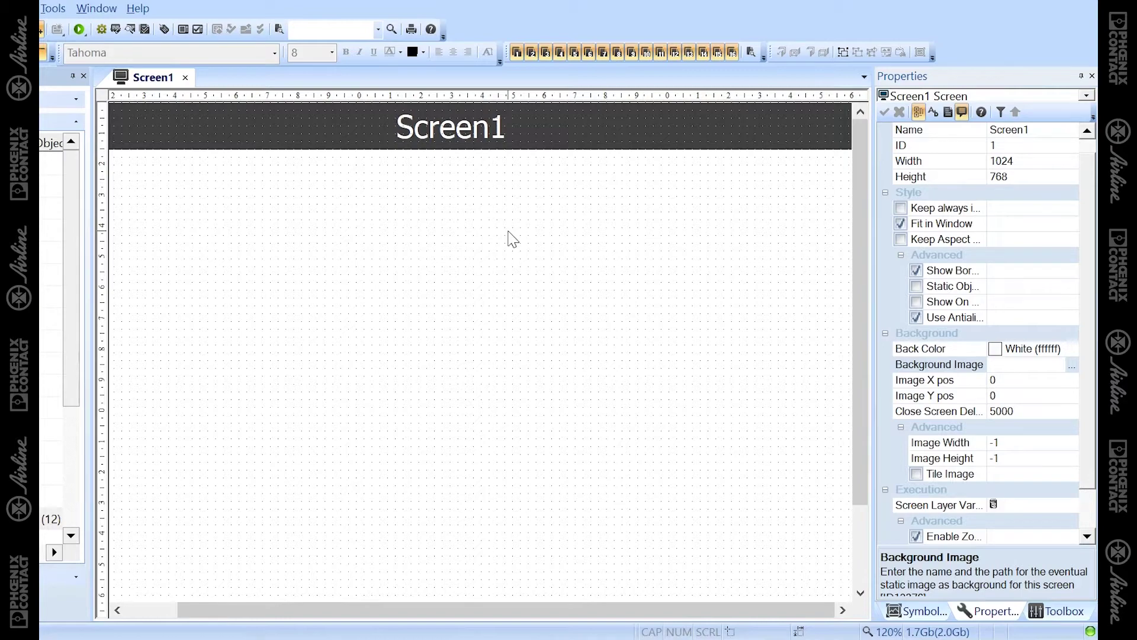
- Draw a rectangle of about 170 by 70 below Screen1's header and a text box of about 110 by 70 beside it
{"action": "left_click", "coordinate": [1047, 610]}
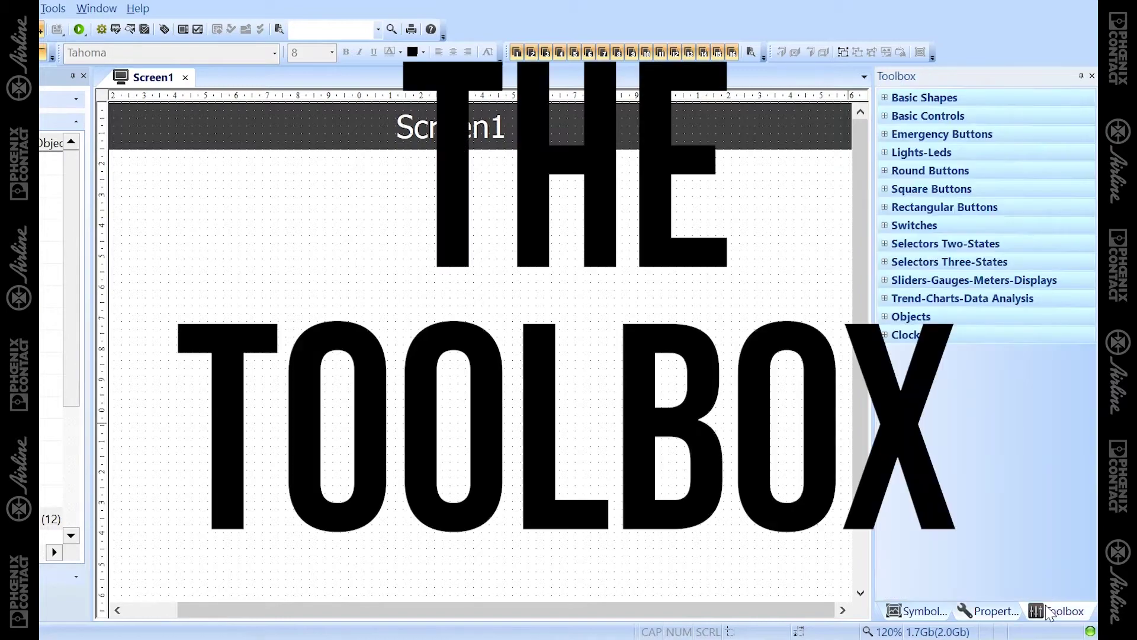
{"action": "left_click", "coordinate": [793, 367]}
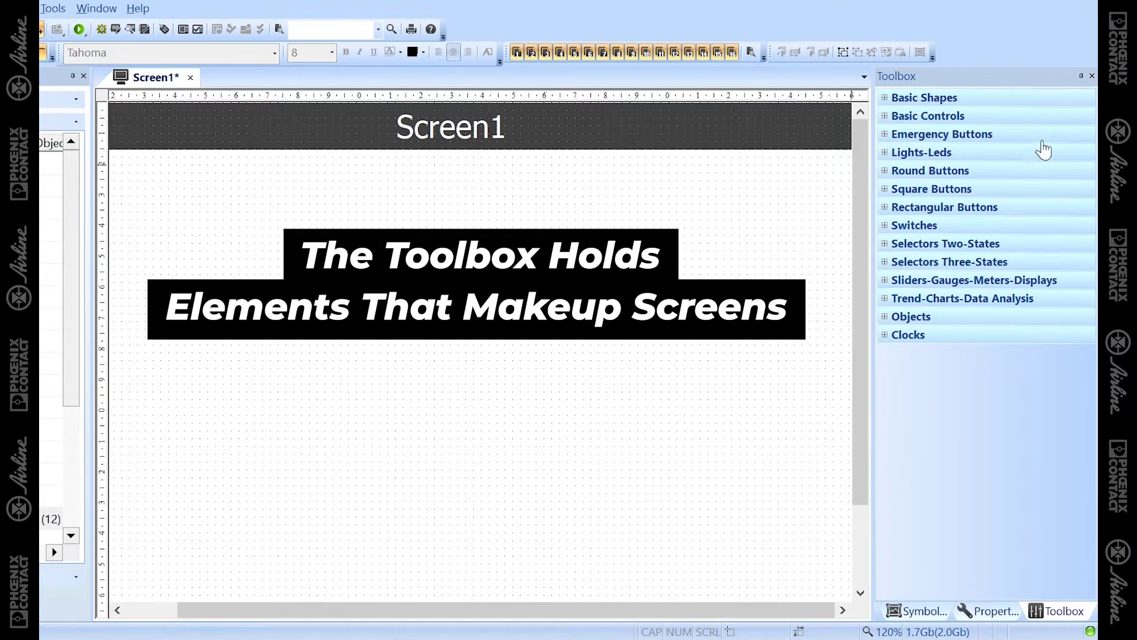
{"action": "left_click", "coordinate": [889, 100]}
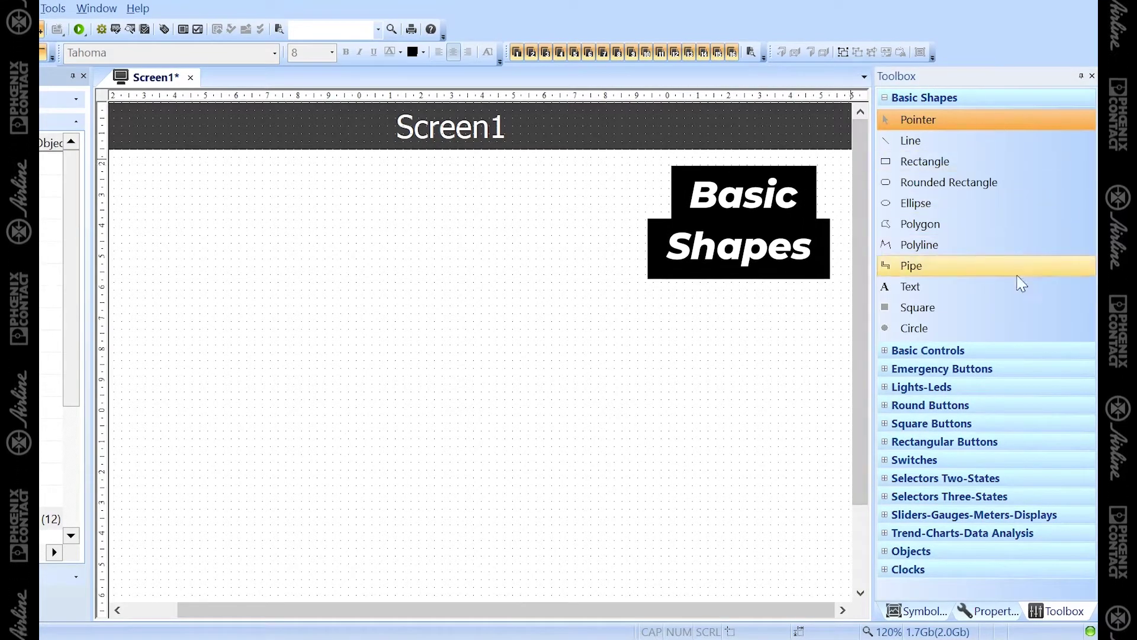
{"action": "left_click", "coordinate": [922, 167]}
{"action": "left_click_drag", "start_coordinate": [190, 241], "coordinate": [326, 298]}
{"action": "left_click", "coordinate": [910, 287]}
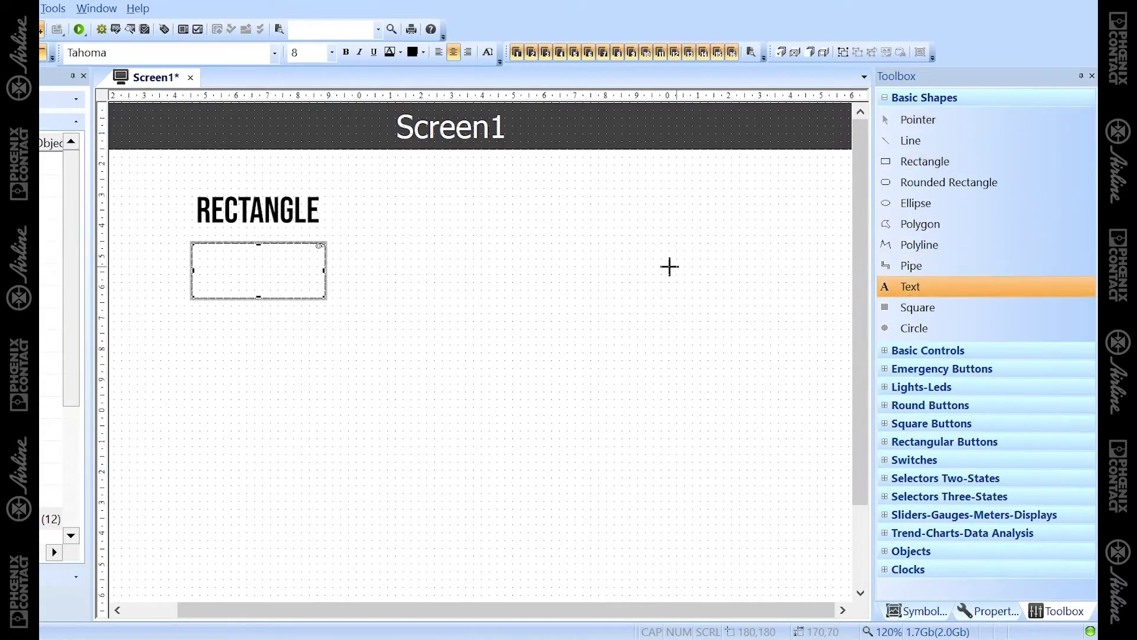
{"action": "left_click_drag", "start_coordinate": [399, 246], "coordinate": [485, 298]}
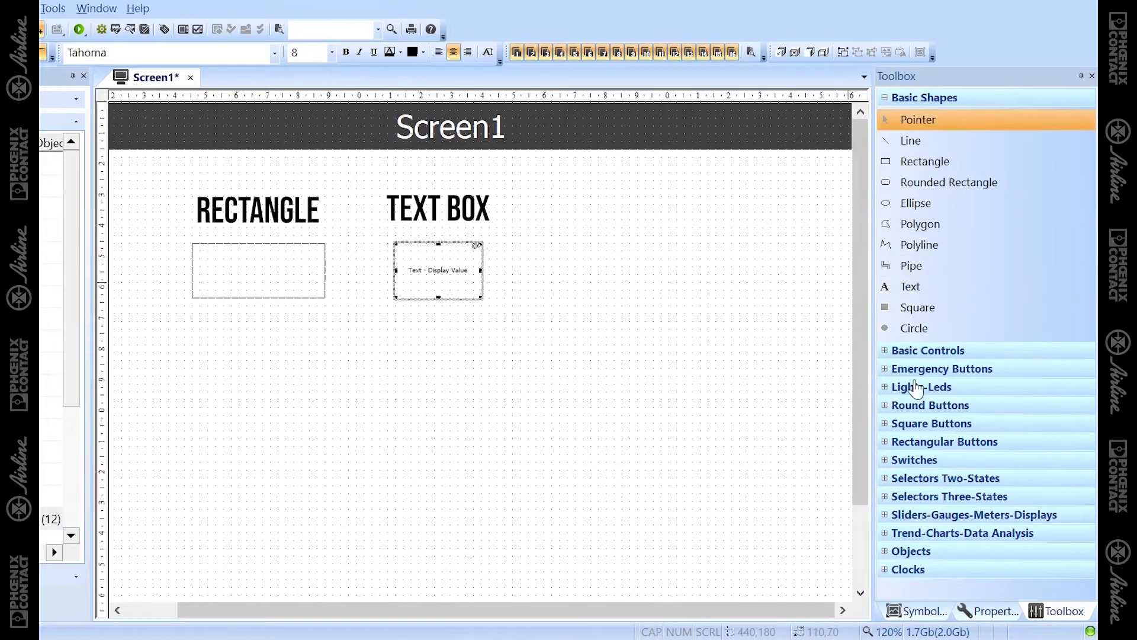
- Add an EditBox-Display object of about 150 by 80 to the right of the text box
{"action": "left_click", "coordinate": [910, 551]}
{"action": "scroll", "coordinate": [936, 450], "scroll_direction": "down", "scroll_amount": 5}
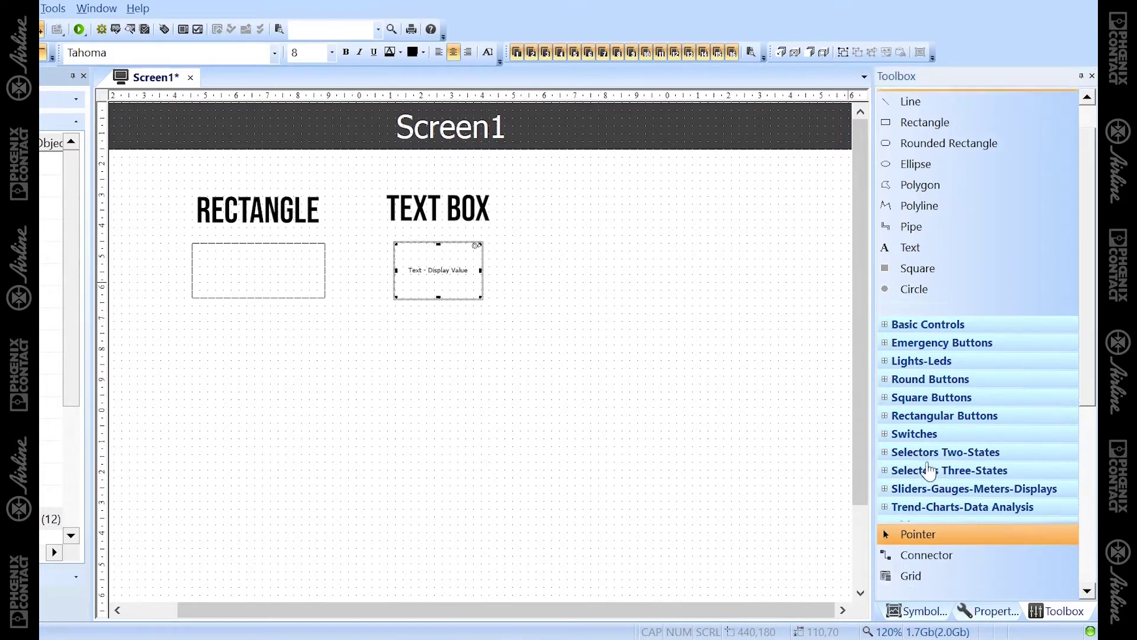
{"action": "scroll", "coordinate": [945, 420], "scroll_direction": "down", "scroll_amount": 3}
{"action": "left_click", "coordinate": [939, 479]}
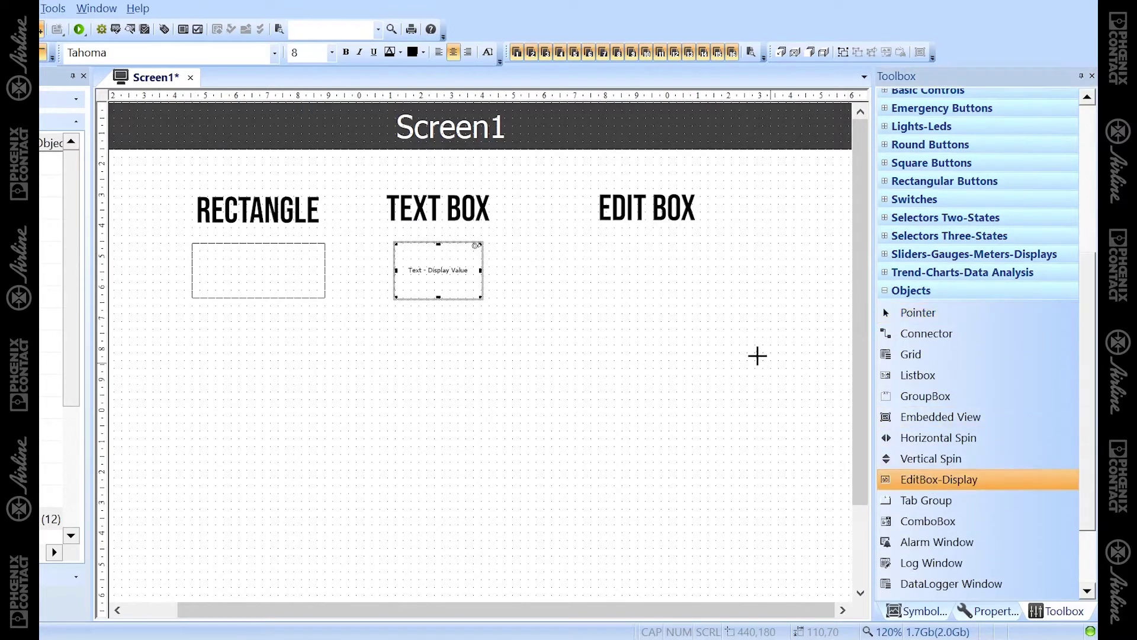
{"action": "left_click_drag", "start_coordinate": [590, 235], "coordinate": [709, 299]}
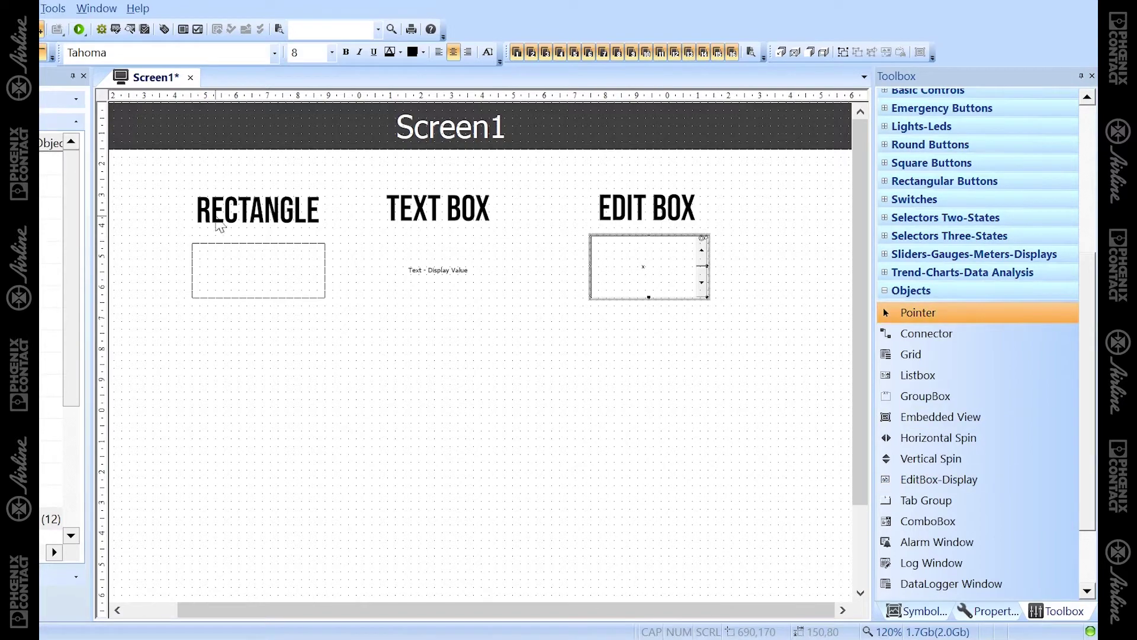
{"action": "left_click", "coordinate": [258, 265]}
{"action": "left_click", "coordinate": [419, 270]}
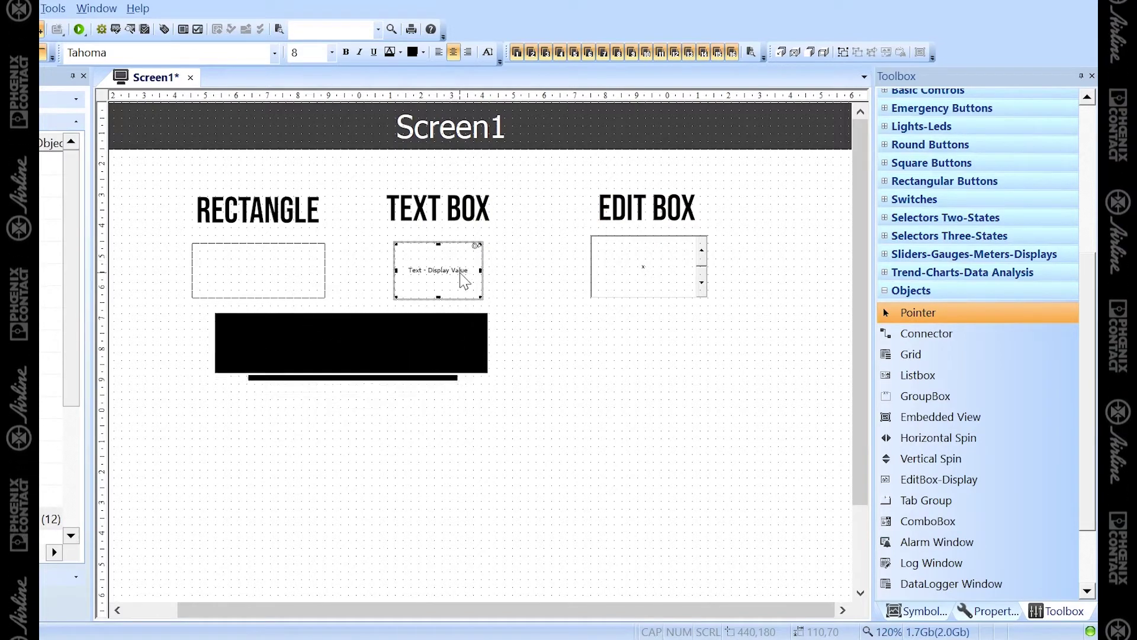
{"action": "left_click", "coordinate": [495, 222]}
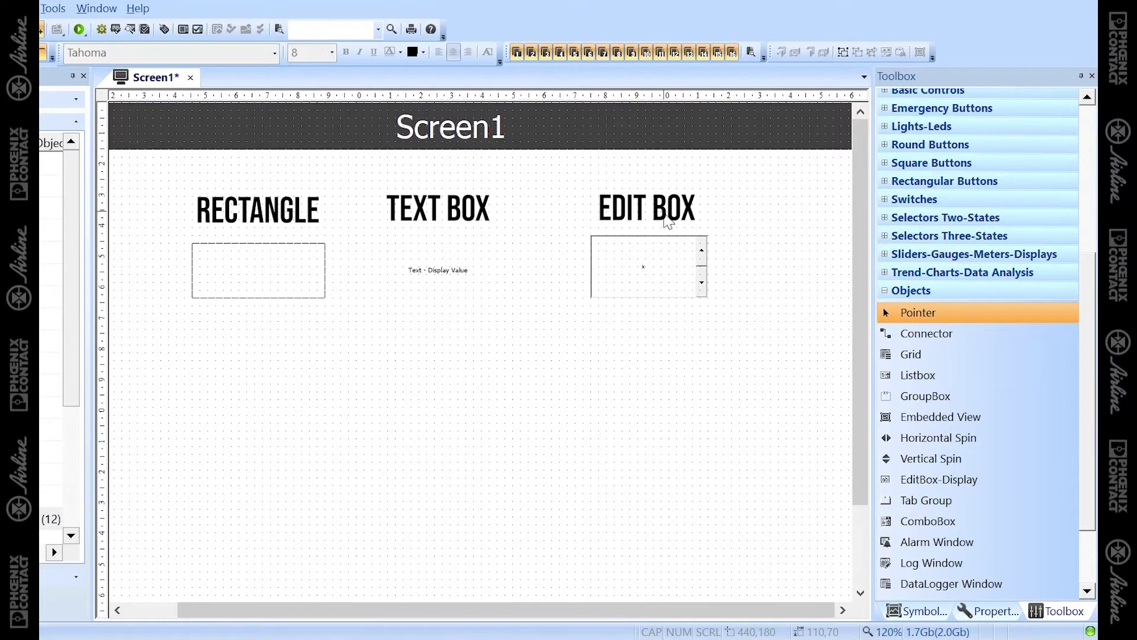
{"action": "left_click", "coordinate": [643, 264]}
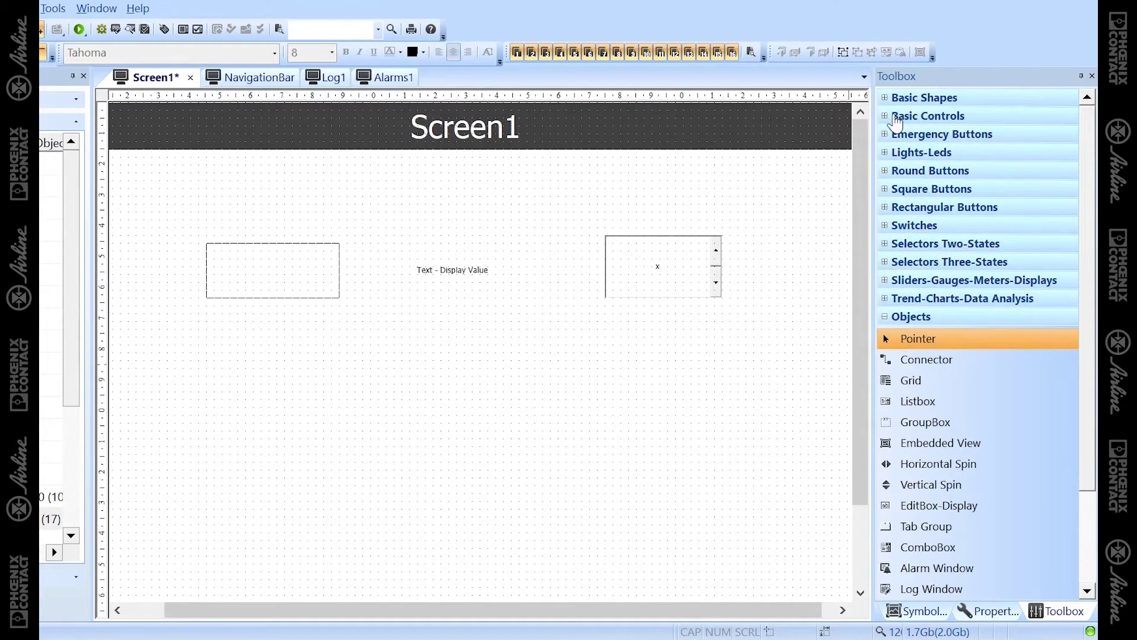
- Try placing a Hot Region of about 220 by 120 in the lower part of Screen1 and delete it
{"action": "left_click", "coordinate": [910, 120]}
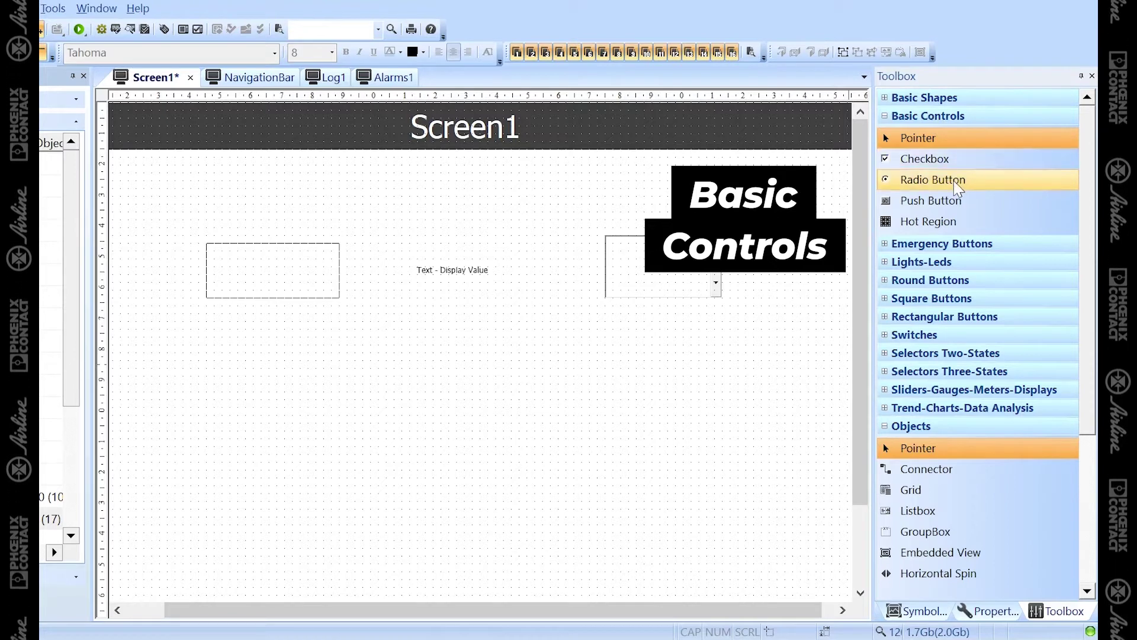
{"action": "left_click", "coordinate": [963, 224]}
{"action": "mouse_move", "coordinate": [510, 423]}
{"action": "left_mouse_down"}
{"action": "mouse_move", "coordinate": [662, 520]}
{"action": "mouse_move", "coordinate": [685, 519]}
{"action": "left_mouse_up"}
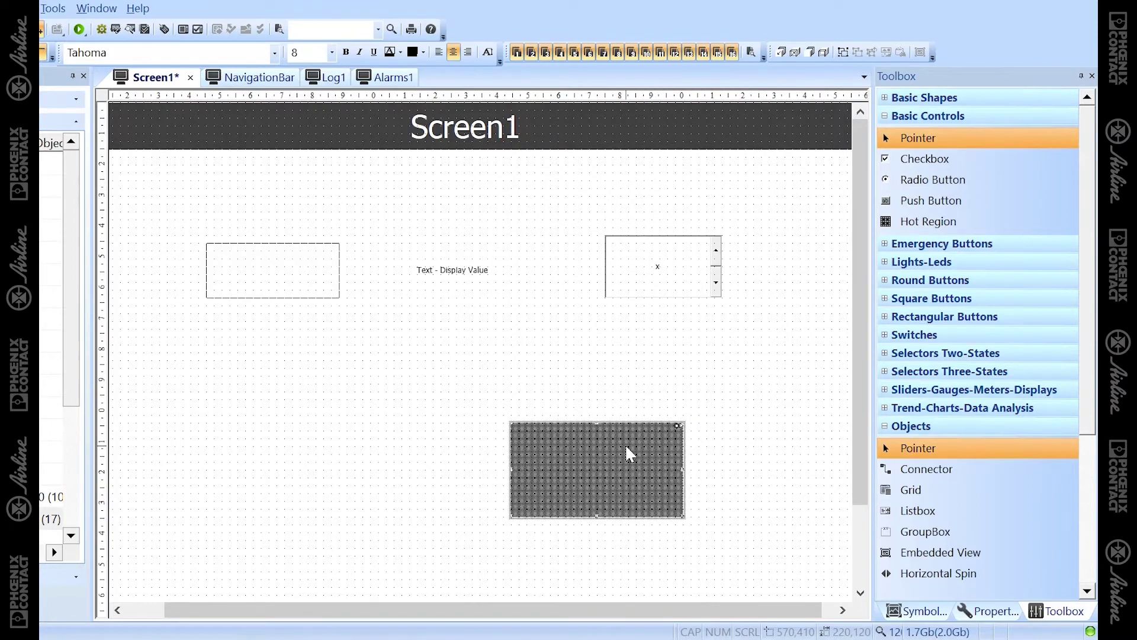
{"action": "key", "text": "Delete"}
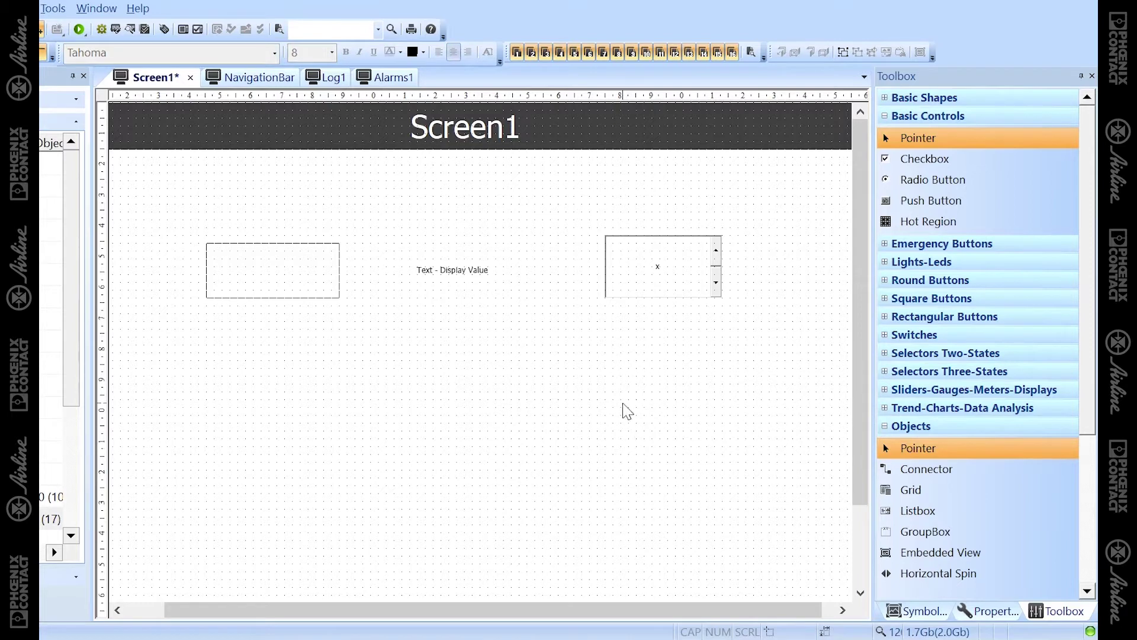
{"action": "left_click", "coordinate": [887, 118]}
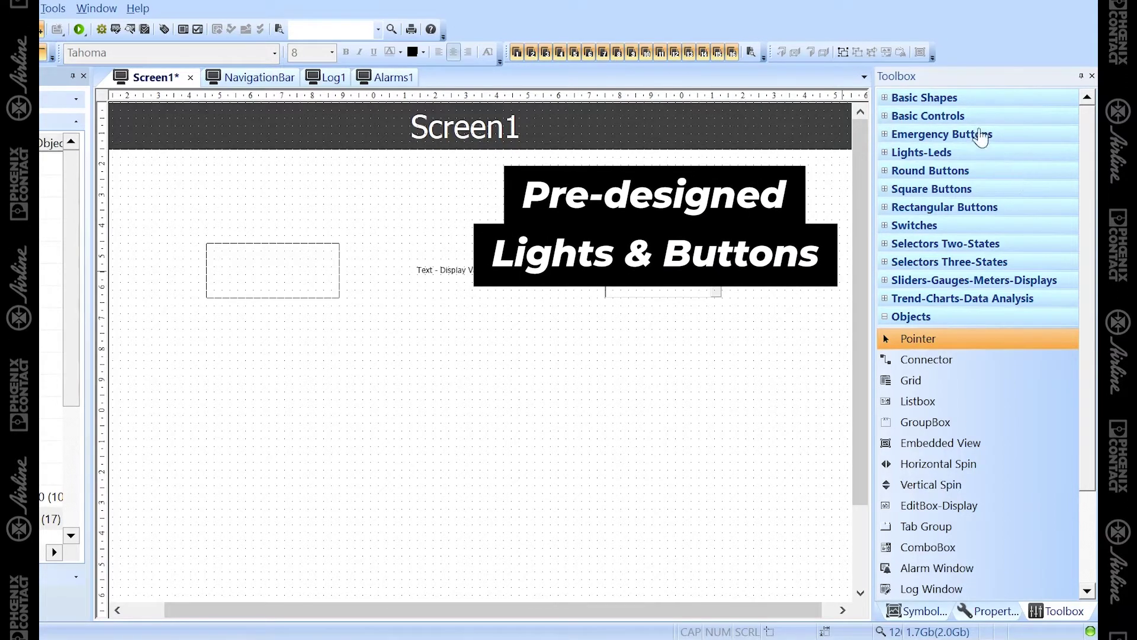
- Place a Green Light of about 110 by 110 below and between the text box and the edit box
{"action": "left_click", "coordinate": [901, 155]}
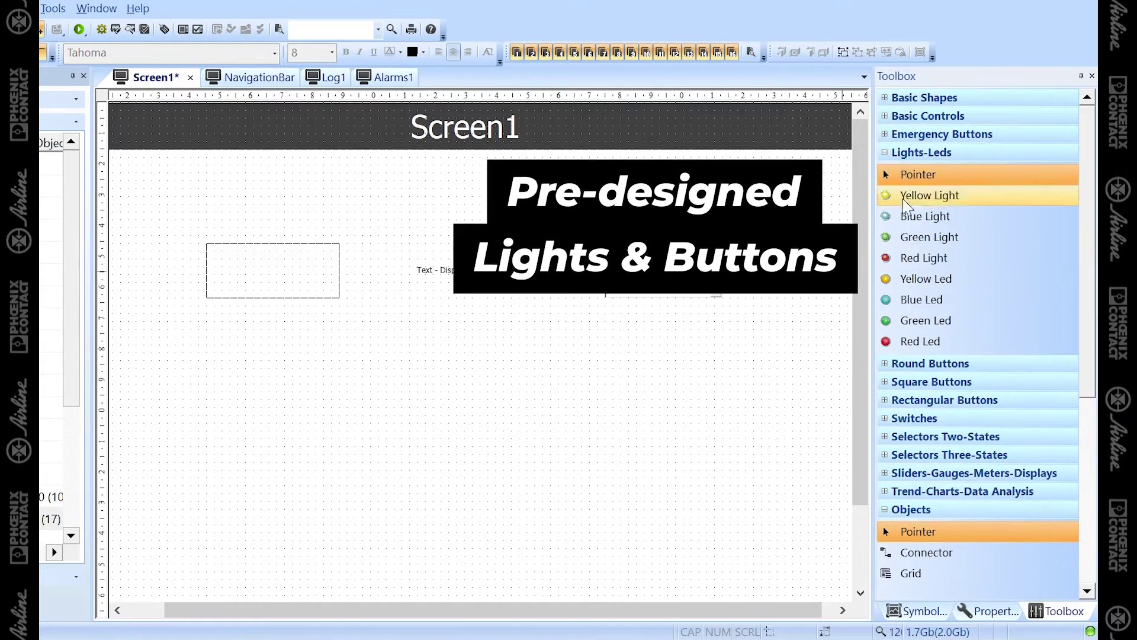
{"action": "left_click", "coordinate": [897, 237]}
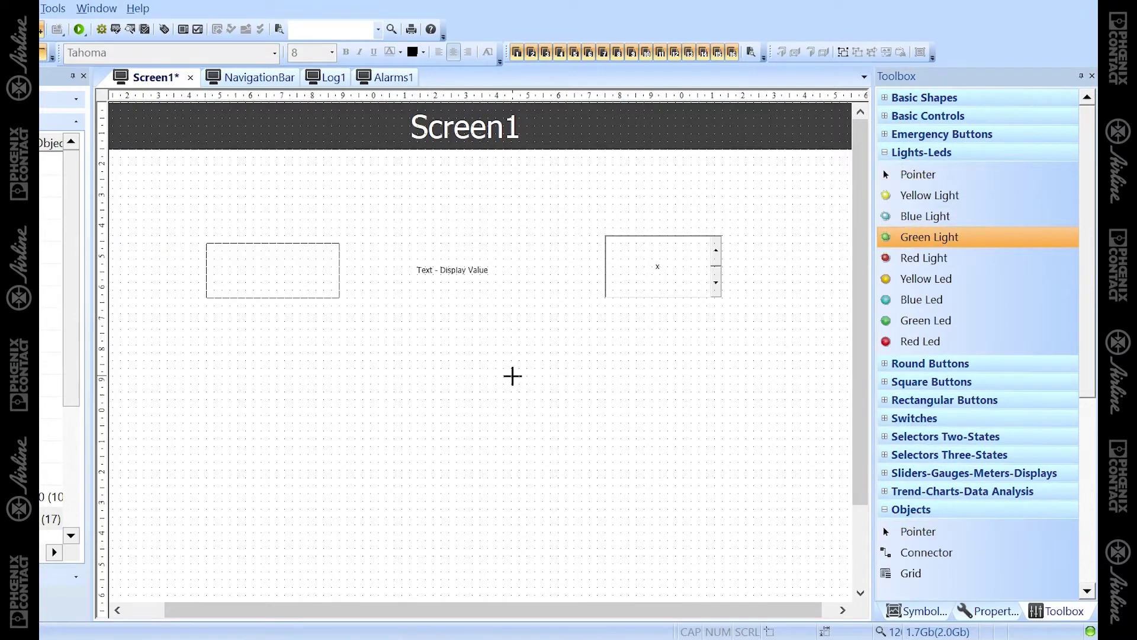
{"action": "left_click_drag", "start_coordinate": [513, 376], "coordinate": [597, 445]}
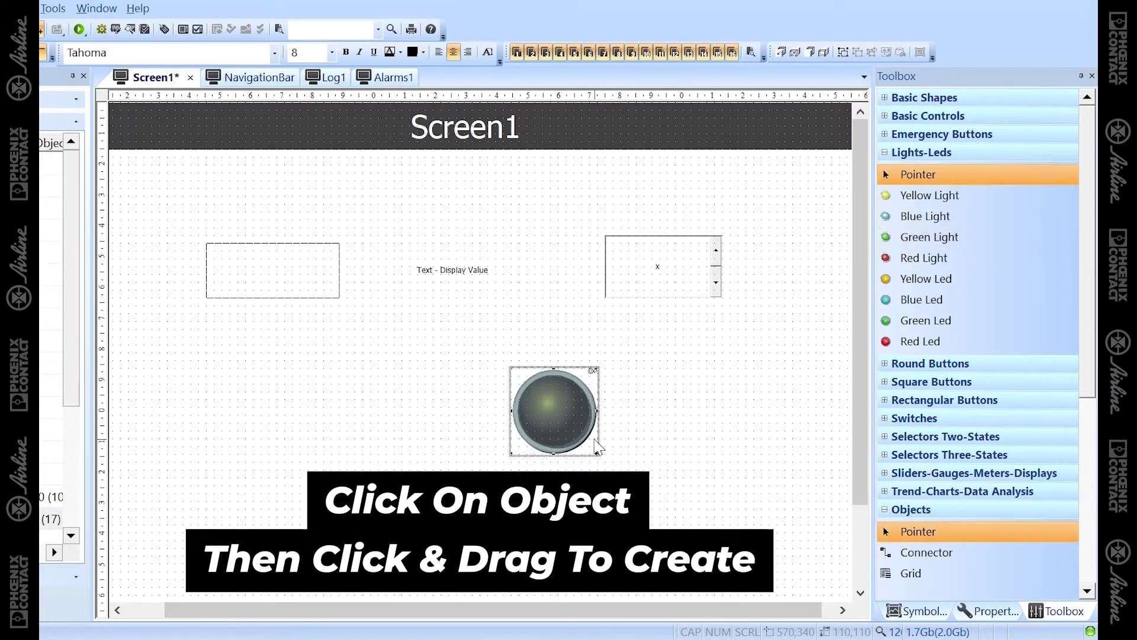
{"action": "left_click", "coordinate": [921, 152]}
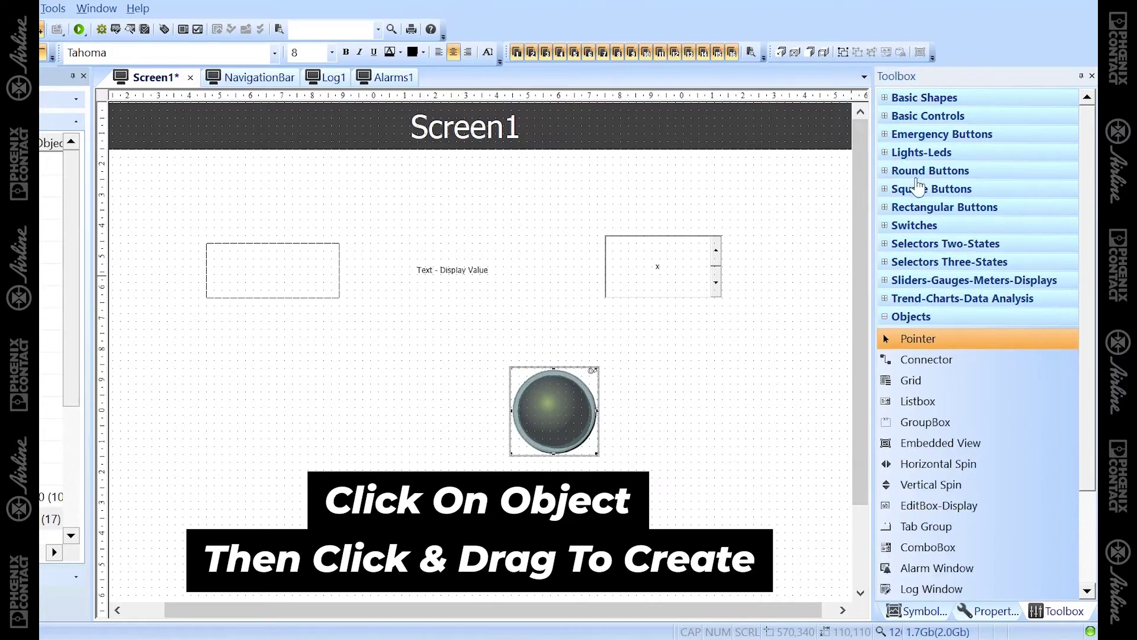
- Place a Gray Rectangular Button C of about 130 by 80 to the left of the green light
{"action": "left_click", "coordinate": [884, 208]}
{"action": "scroll", "coordinate": [933, 338], "scroll_direction": "down", "scroll_amount": 3}
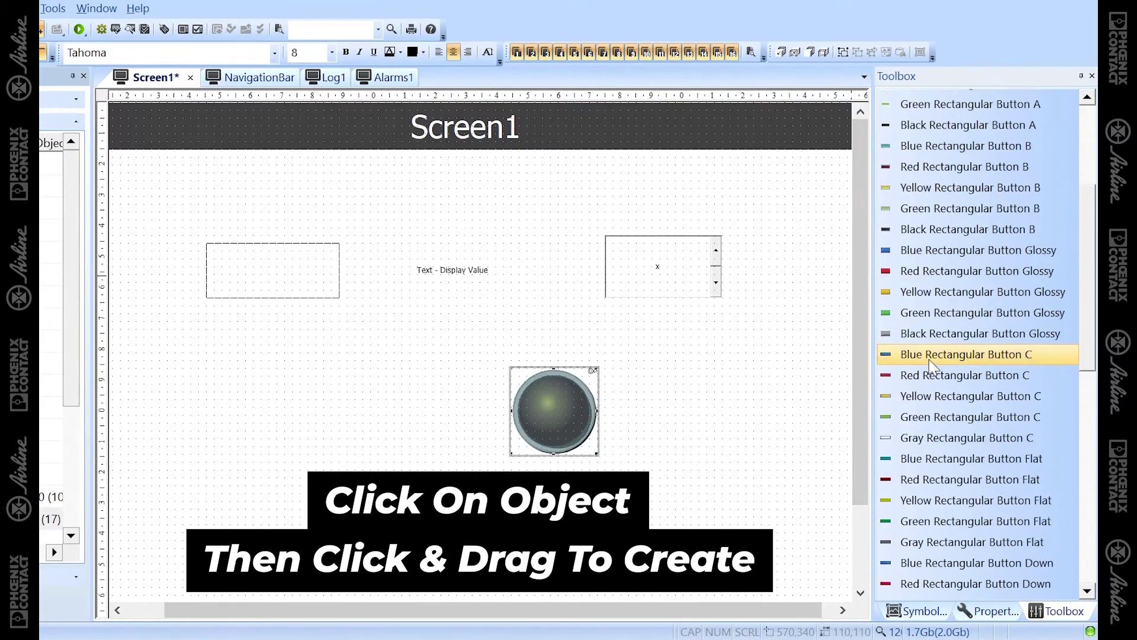
{"action": "scroll", "coordinate": [929, 359], "scroll_direction": "down", "scroll_amount": 1}
{"action": "left_click", "coordinate": [928, 388]}
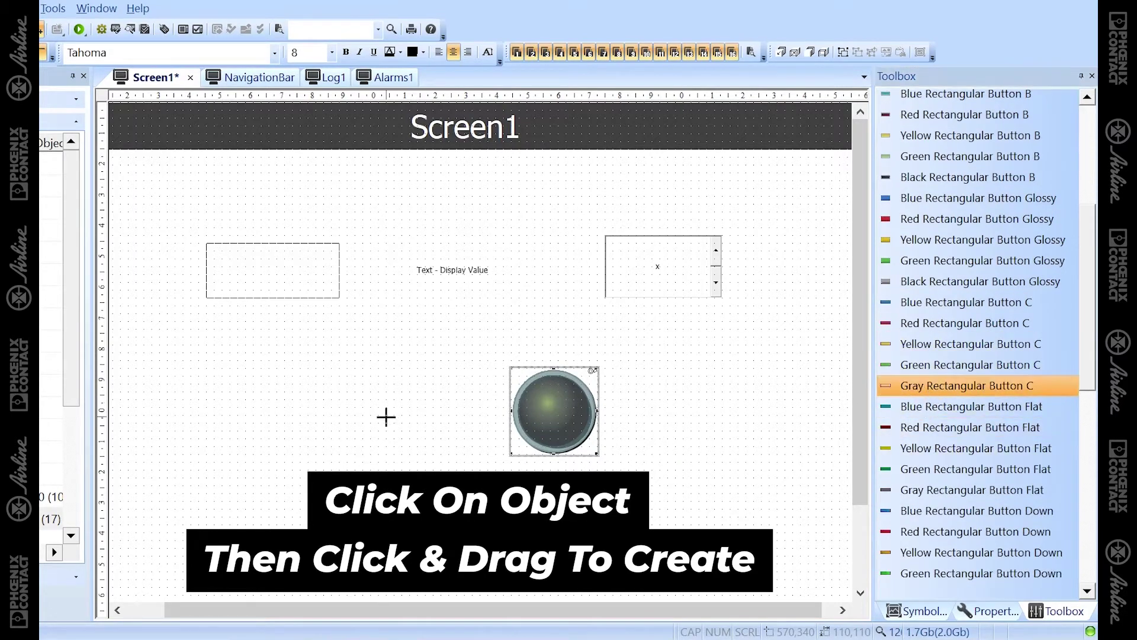
{"action": "left_click_drag", "start_coordinate": [299, 383], "coordinate": [403, 448]}
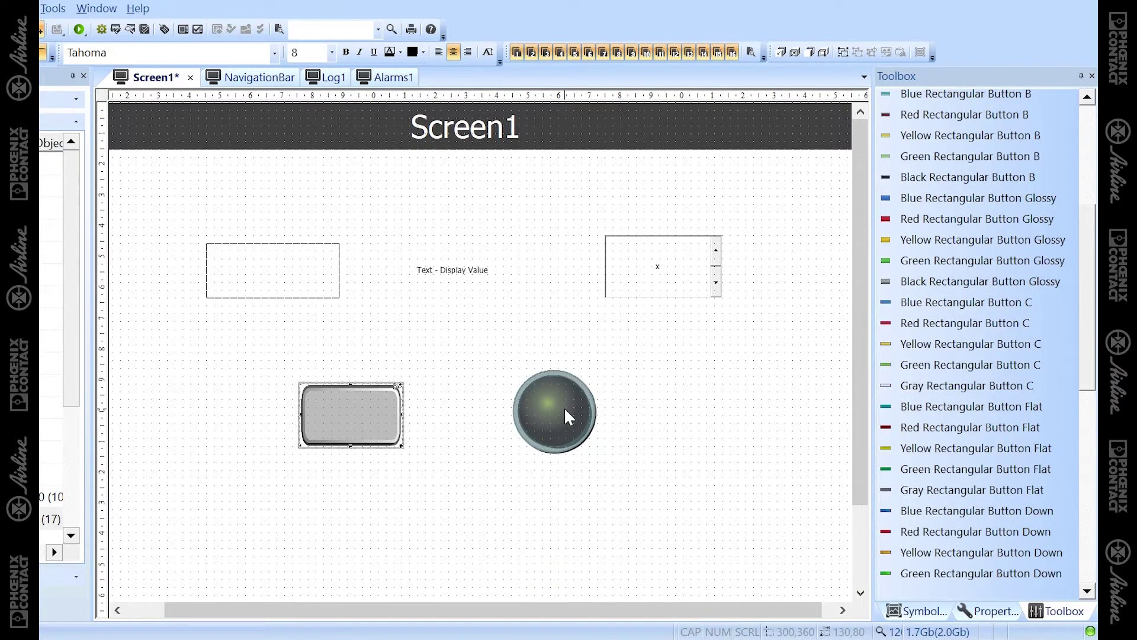
{"action": "scroll", "coordinate": [924, 243], "scroll_direction": "up", "scroll_amount": 5}
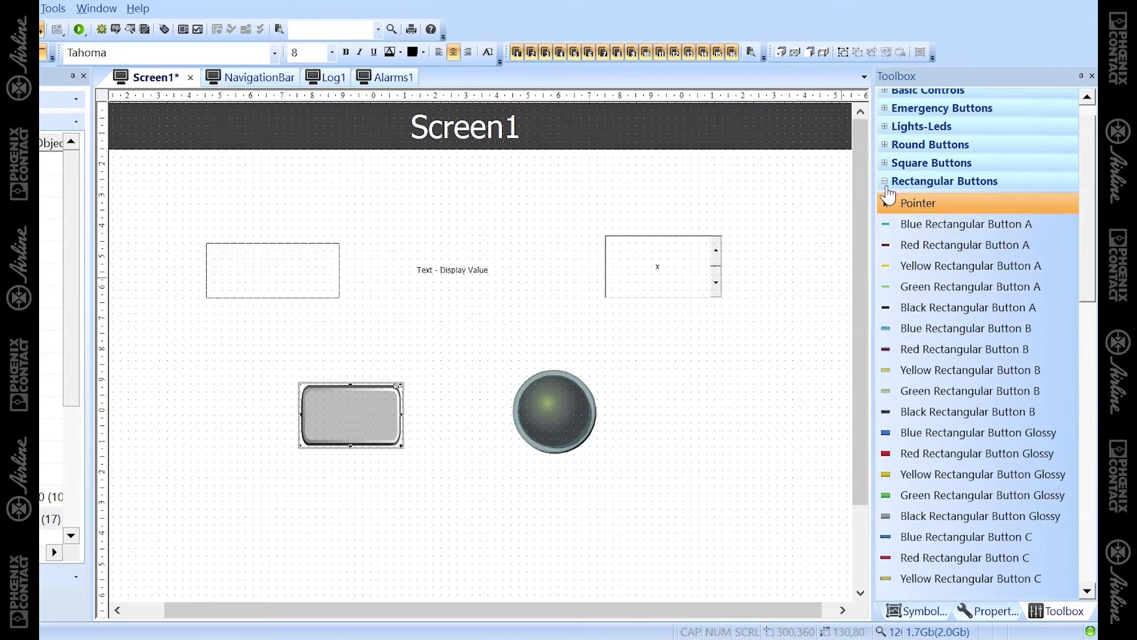
{"action": "left_click", "coordinate": [906, 181]}
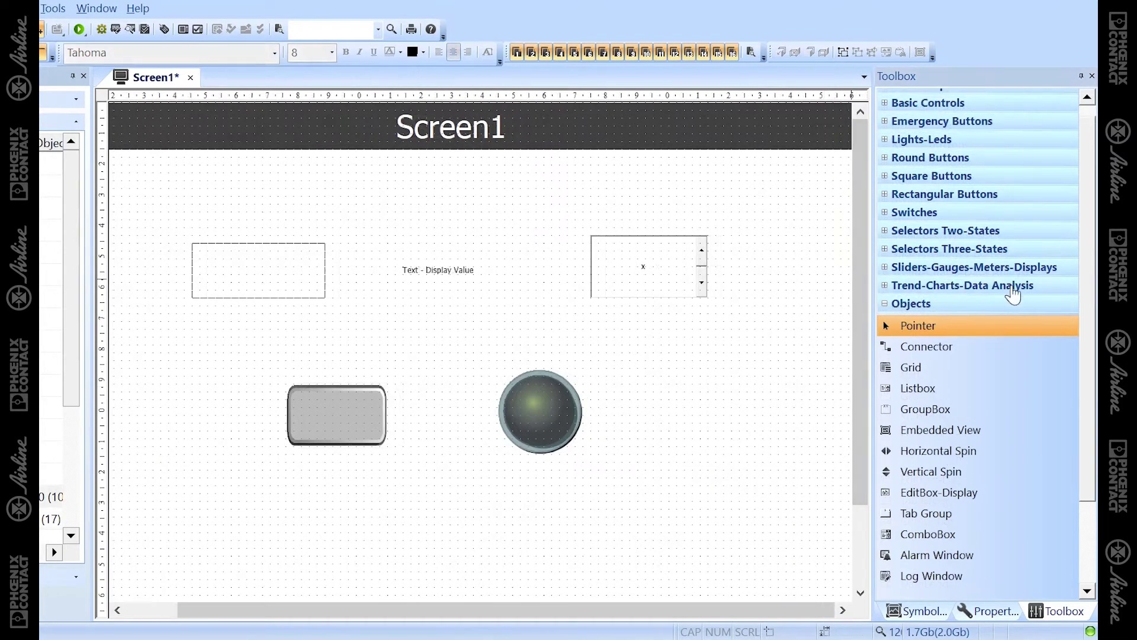
- Open the NavigationBar screen from the project's Screens resources
{"action": "scroll", "coordinate": [940, 311], "scroll_direction": "down", "scroll_amount": 3}
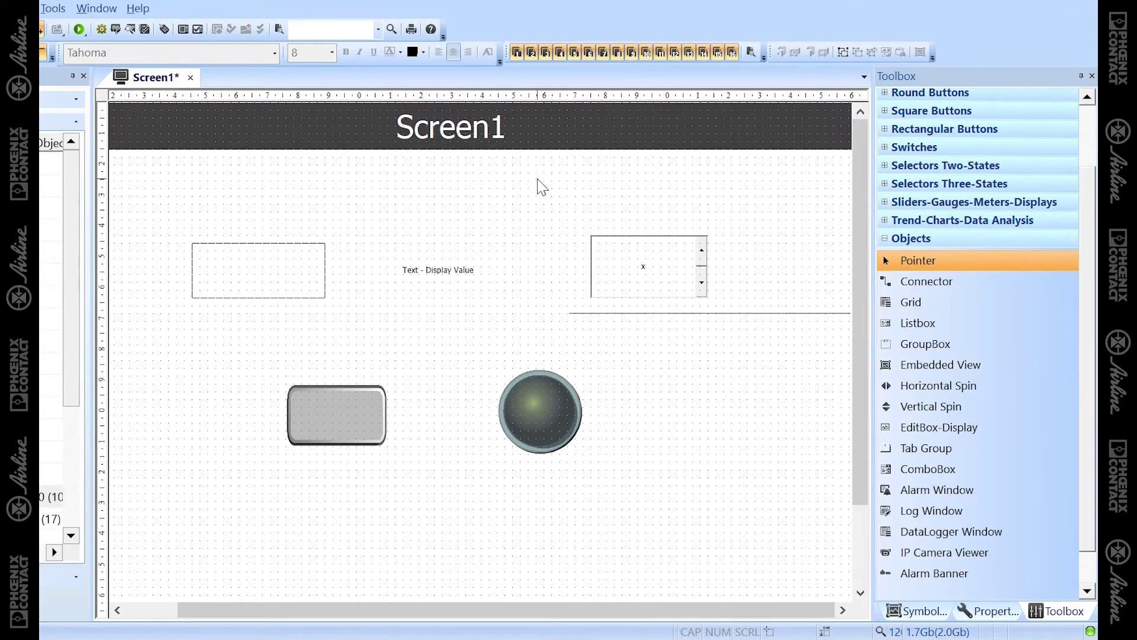
{"action": "scroll", "coordinate": [501, 185], "scroll_direction": "down", "scroll_amount": 2}
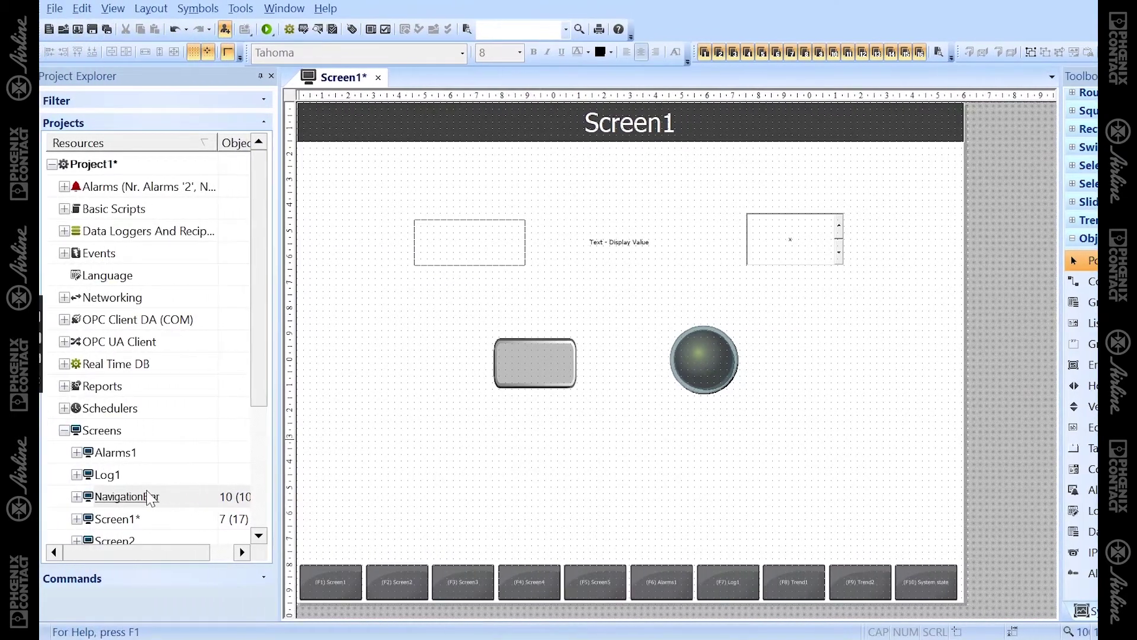
{"action": "left_click", "coordinate": [145, 495]}
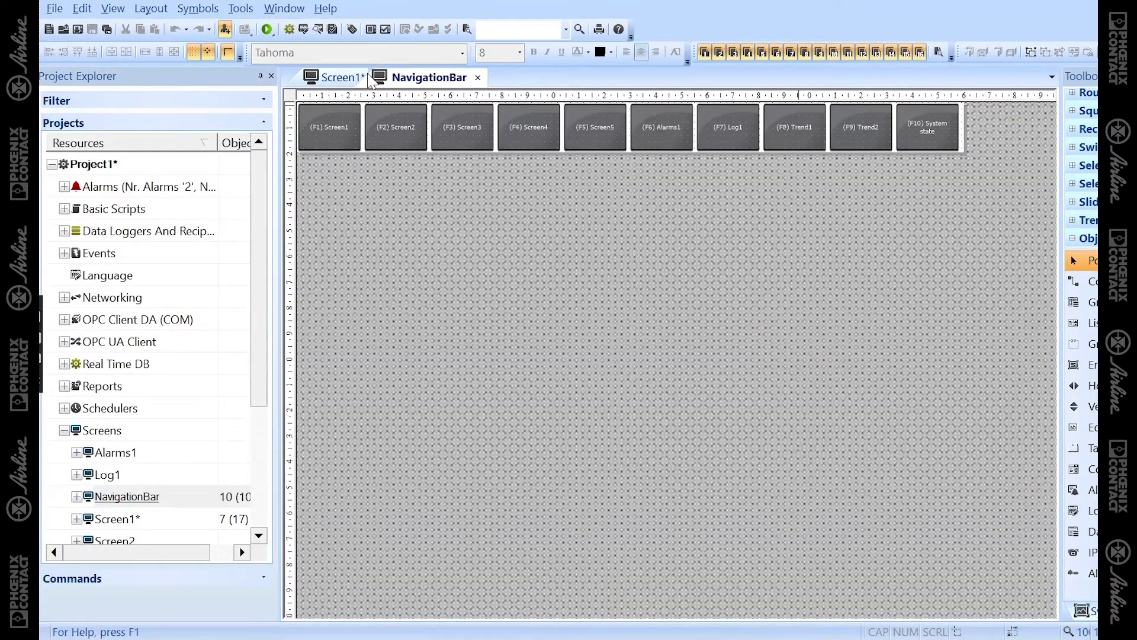
- Return to Screen1 and examine the Command Type options in the gray rectangular button's properties
{"action": "left_click", "coordinate": [327, 78]}
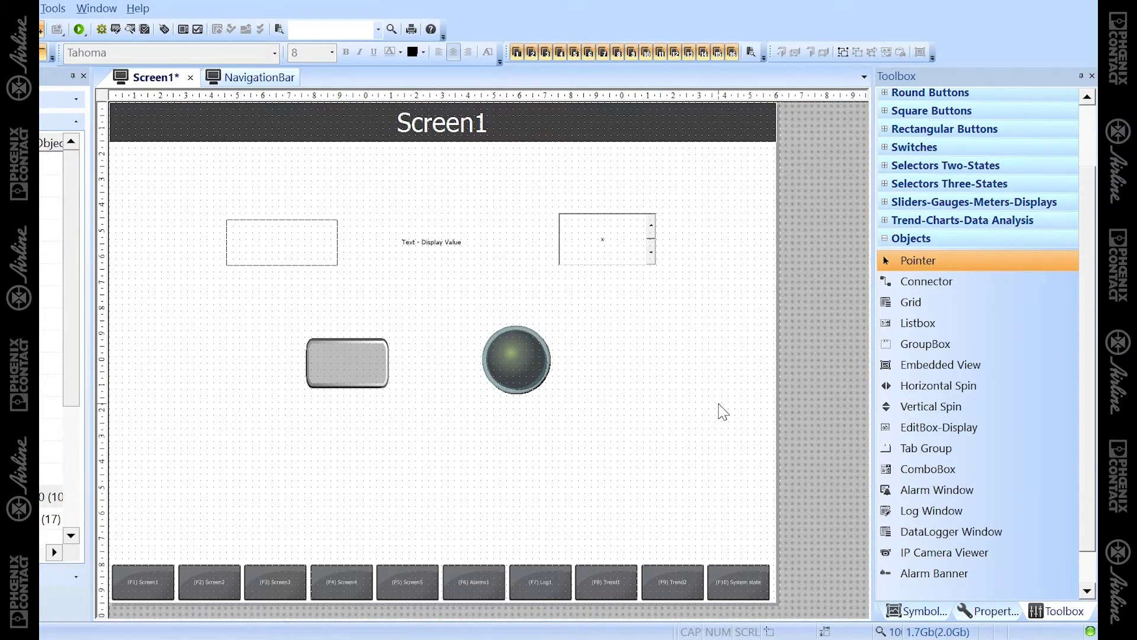
{"action": "scroll", "coordinate": [990, 331], "scroll_direction": "down", "scroll_amount": 2}
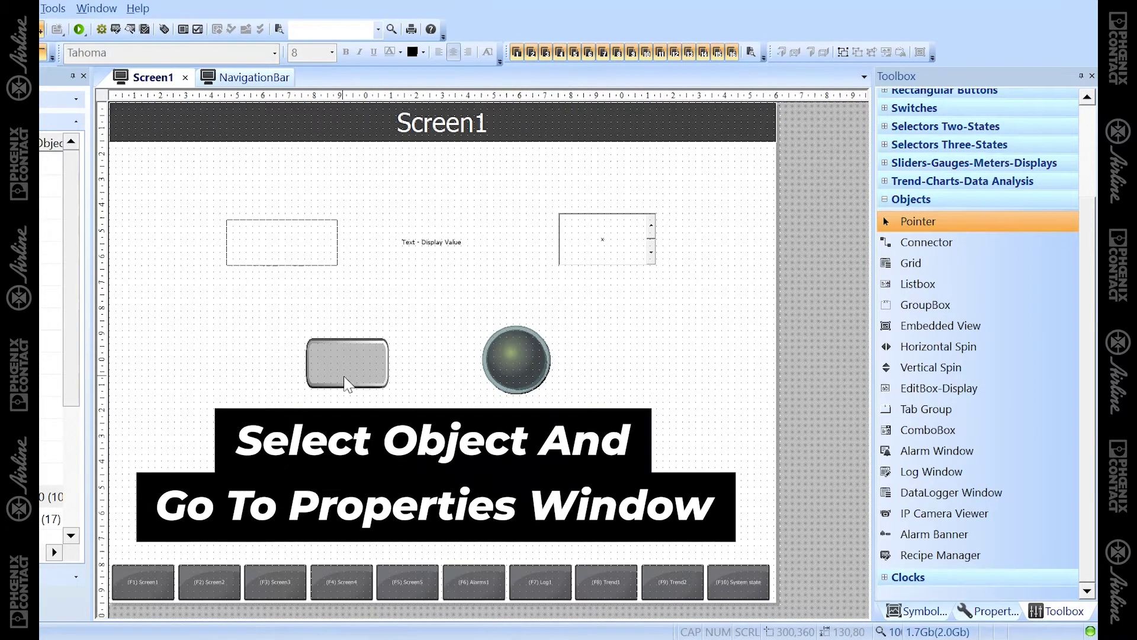
{"action": "left_click", "coordinate": [364, 370]}
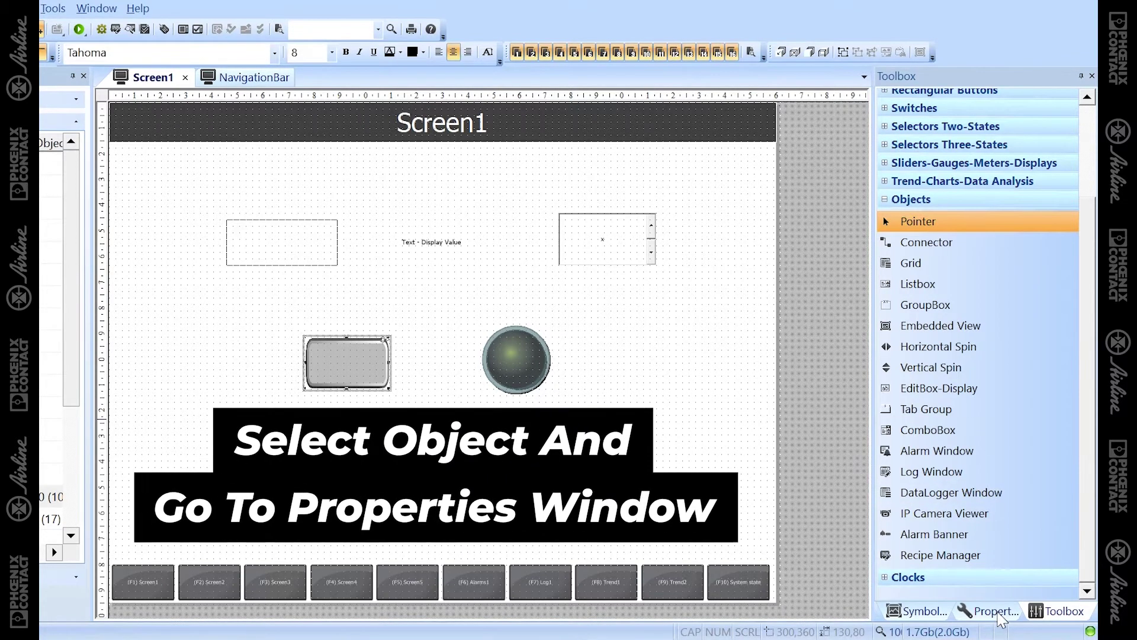
{"action": "left_click", "coordinate": [997, 613]}
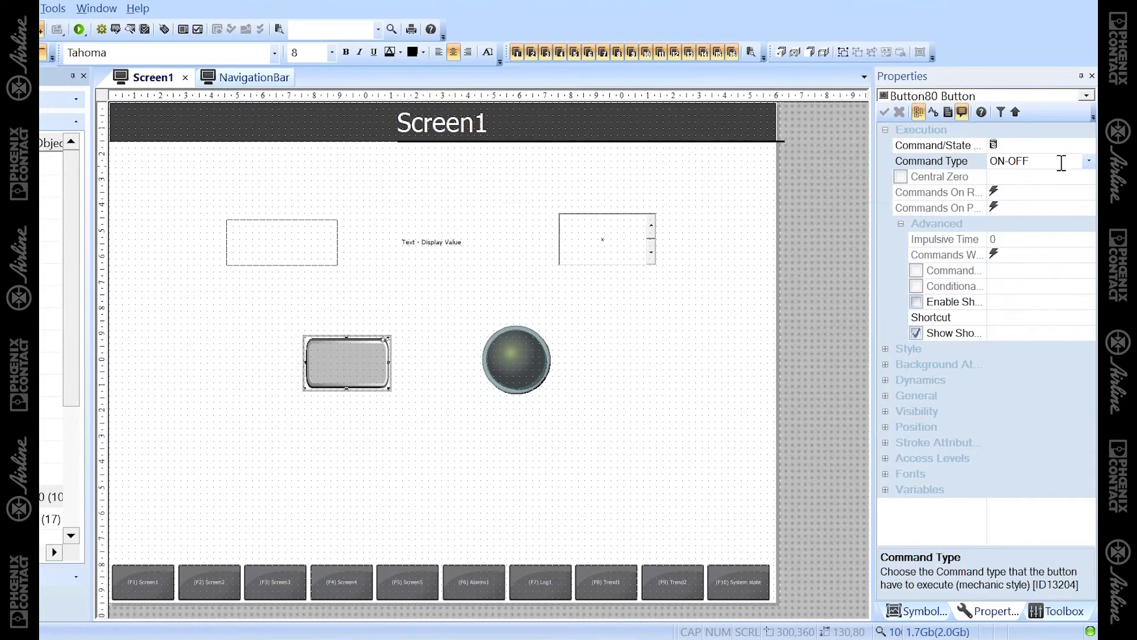
{"action": "left_click", "coordinate": [1090, 164]}
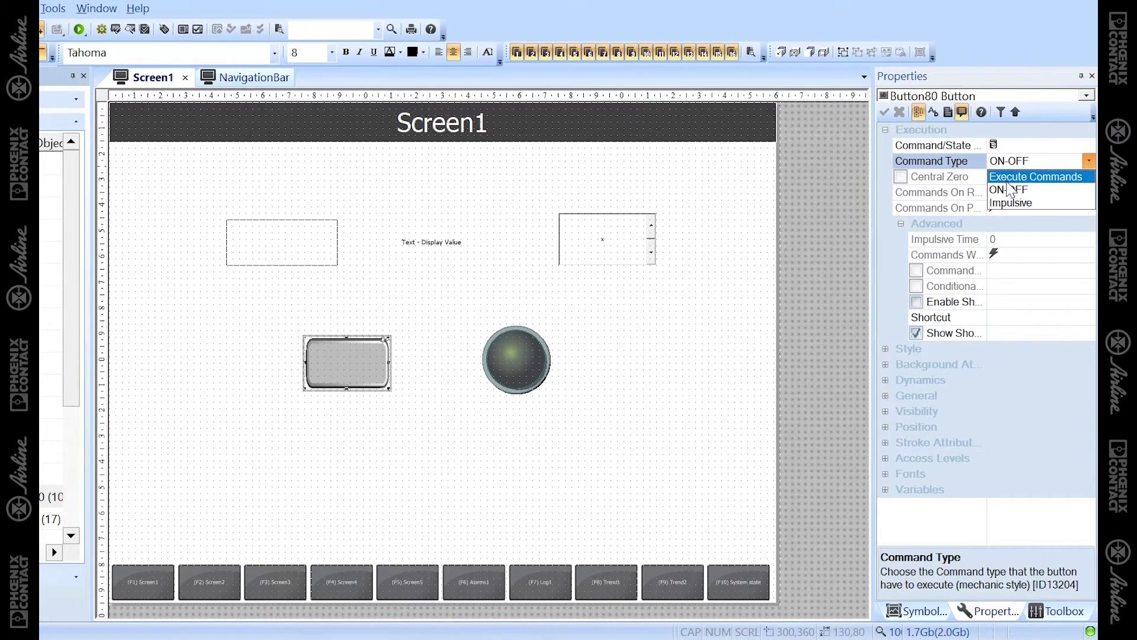
{"action": "left_click", "coordinate": [1000, 161]}
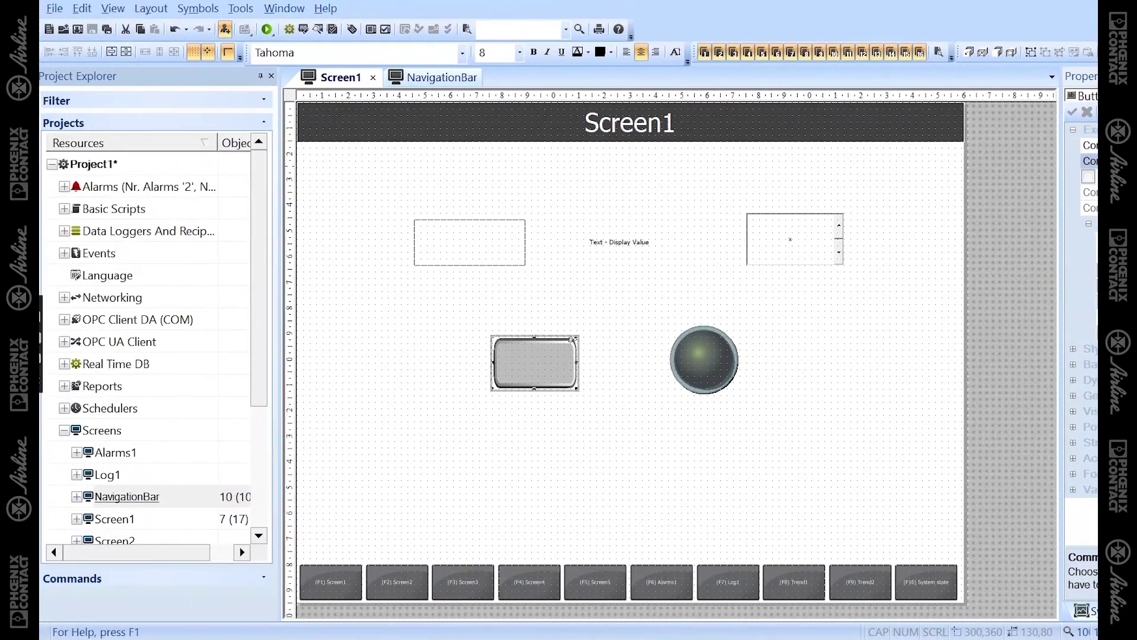
{"action": "key", "text": "Escape"}
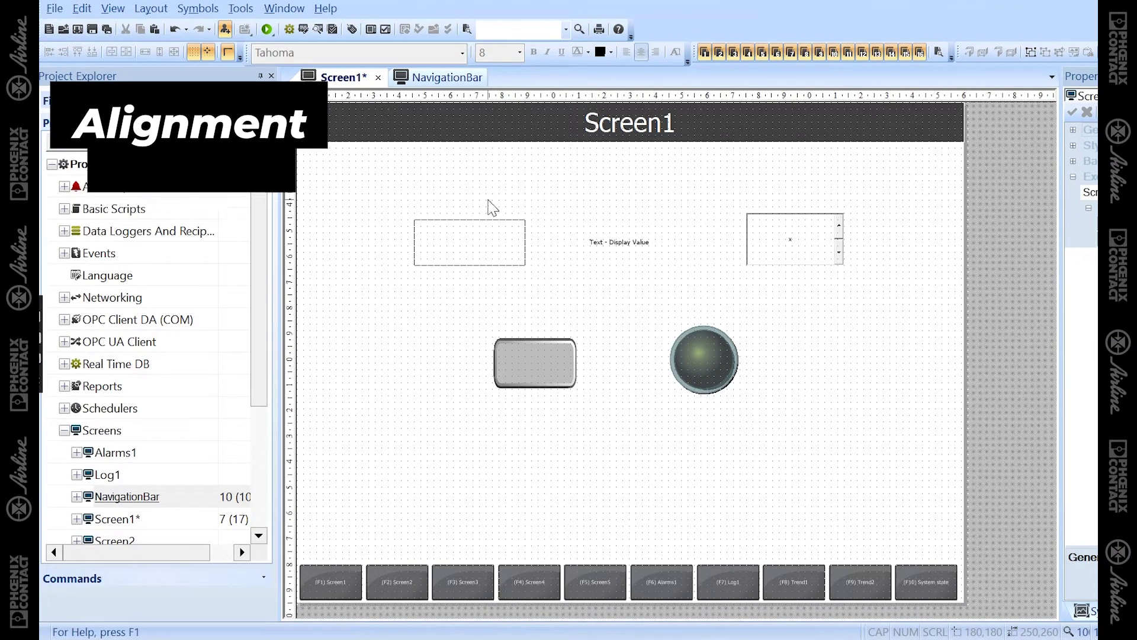
- Try aligning the gray button with the rectangle by their left, right, top and bottom edges in turn
{"action": "left_click", "coordinate": [491, 240]}
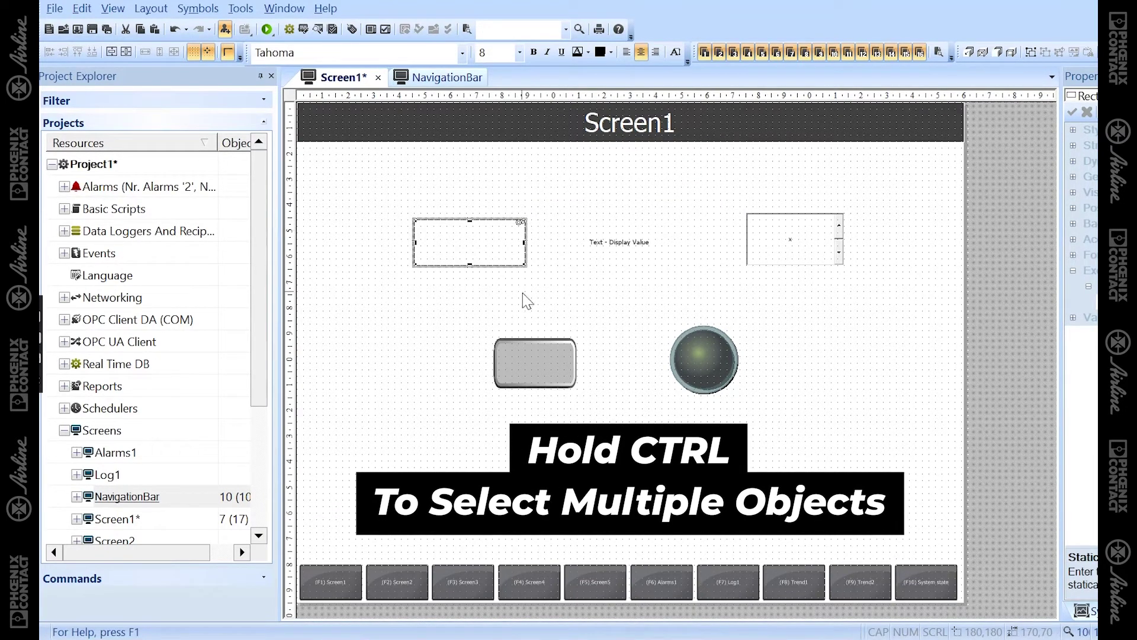
{"action": "left_click", "coordinate": [523, 358], "text": "ctrl"}
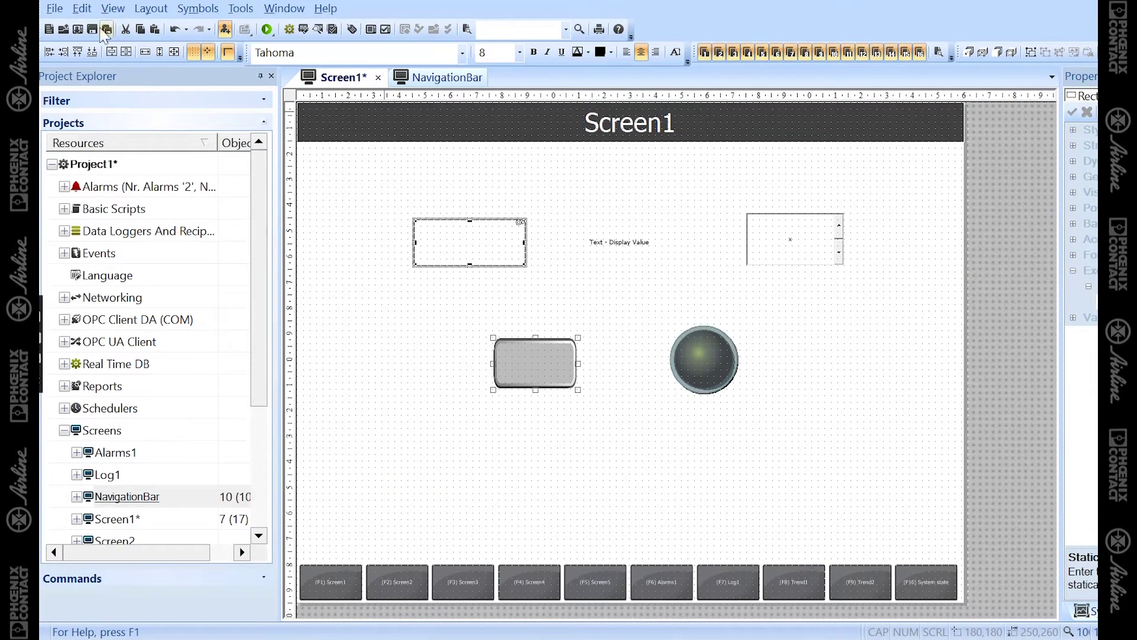
{"action": "left_click", "coordinate": [48, 55]}
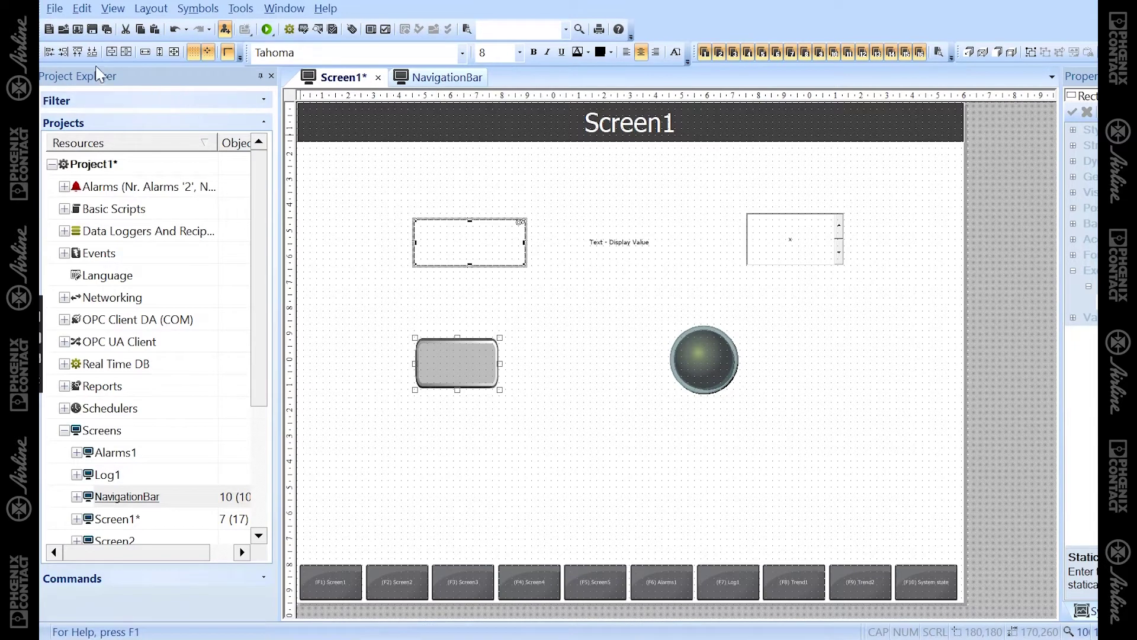
{"action": "left_click", "coordinate": [64, 52]}
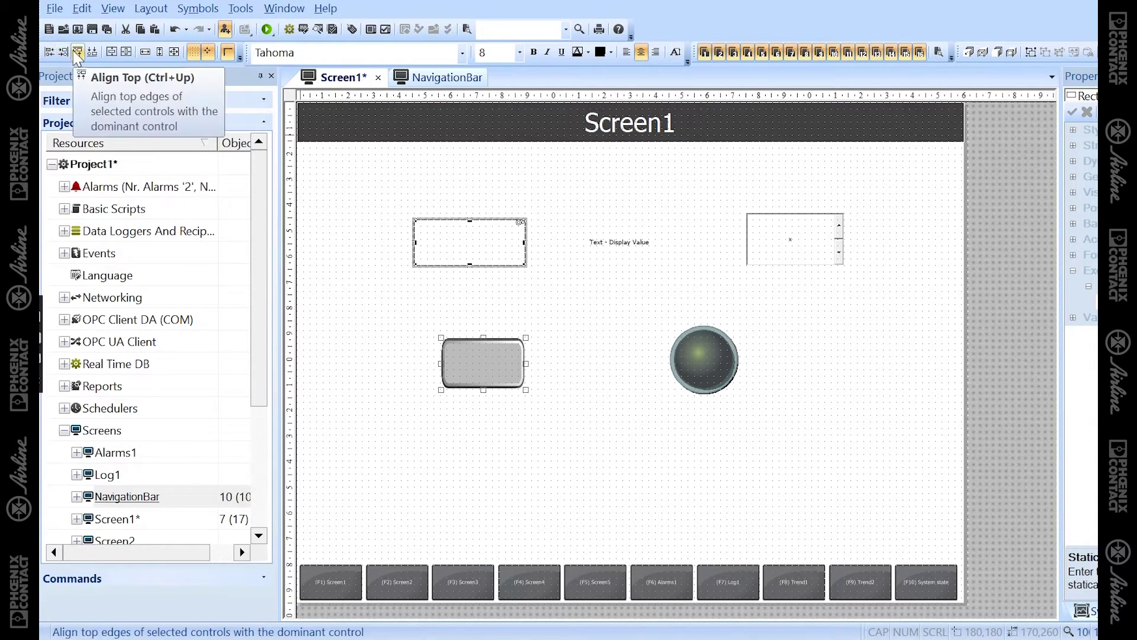
{"action": "left_click", "coordinate": [78, 54]}
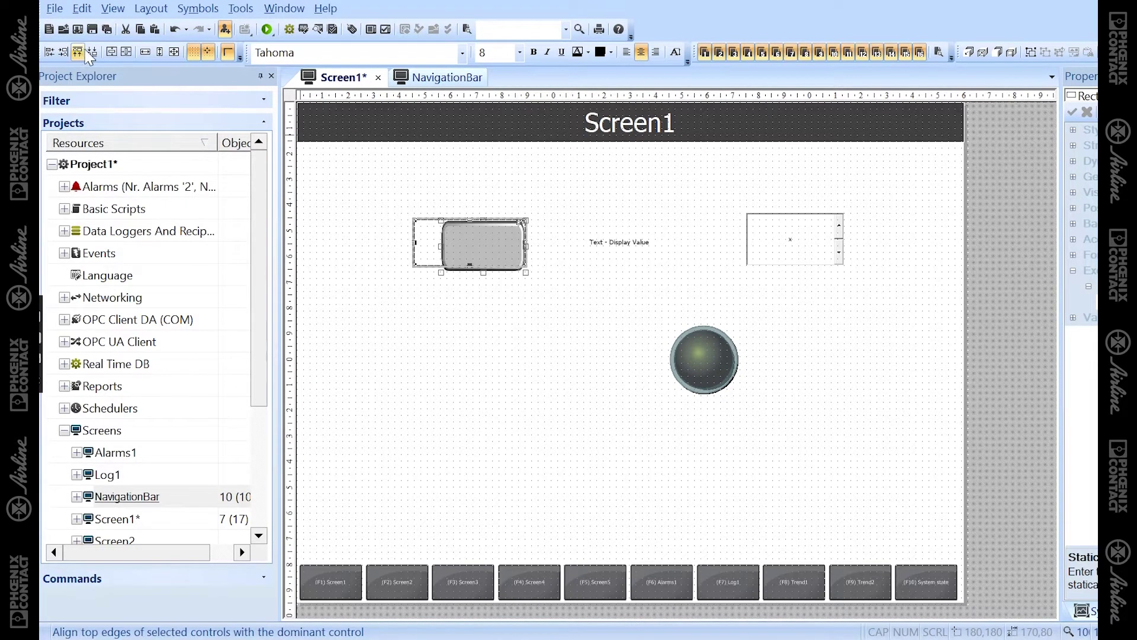
{"action": "left_click", "coordinate": [91, 53]}
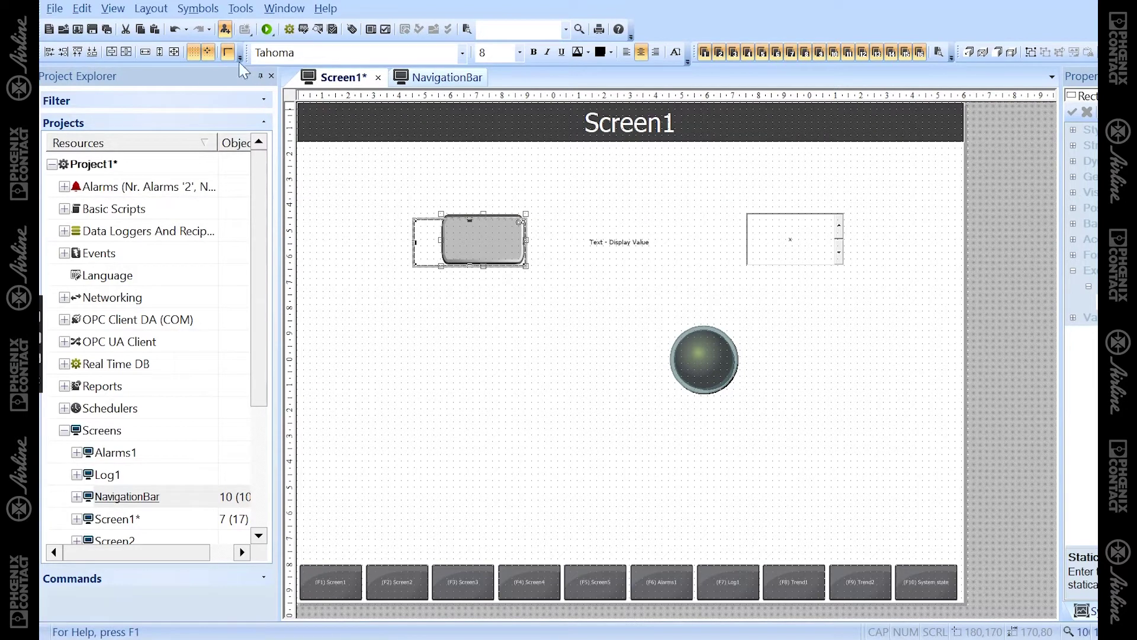
- Try centering the rectangle and gray button vertically and horizontally on Screen1, and give the button the rectangle's size
{"action": "left_click", "coordinate": [112, 53]}
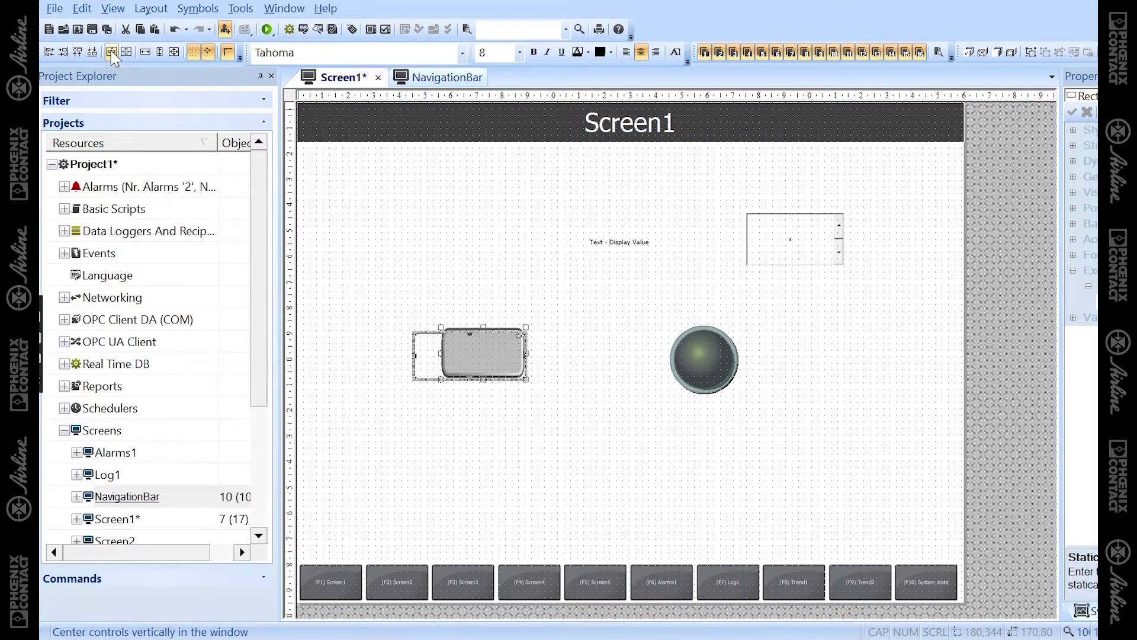
{"action": "left_click", "coordinate": [128, 54]}
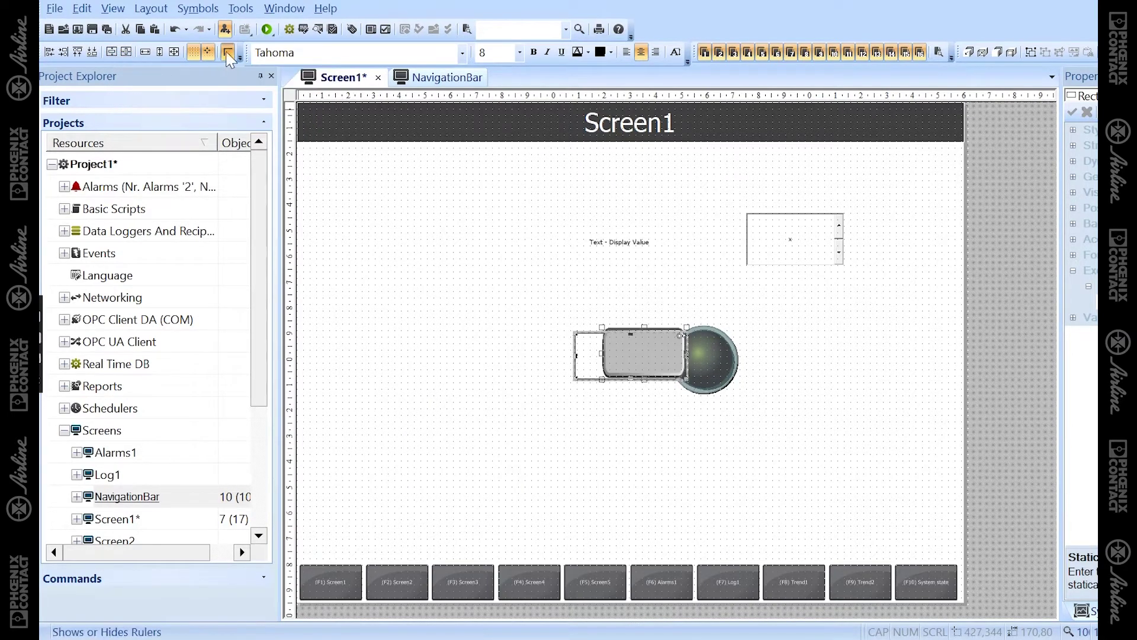
{"action": "left_click", "coordinate": [174, 53]}
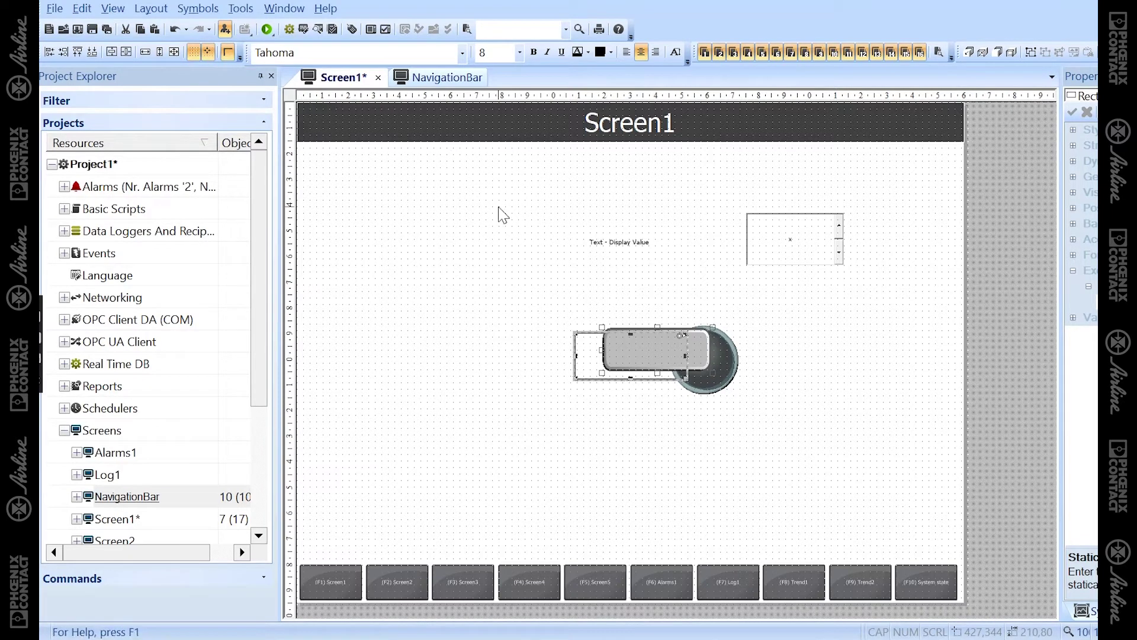
- Try moving the rectangle and gray button together with grid snapping on, with it off, and with the grid hidden
{"action": "left_click", "coordinate": [207, 53]}
{"action": "left_click_drag", "start_coordinate": [596, 351], "coordinate": [417, 325]}
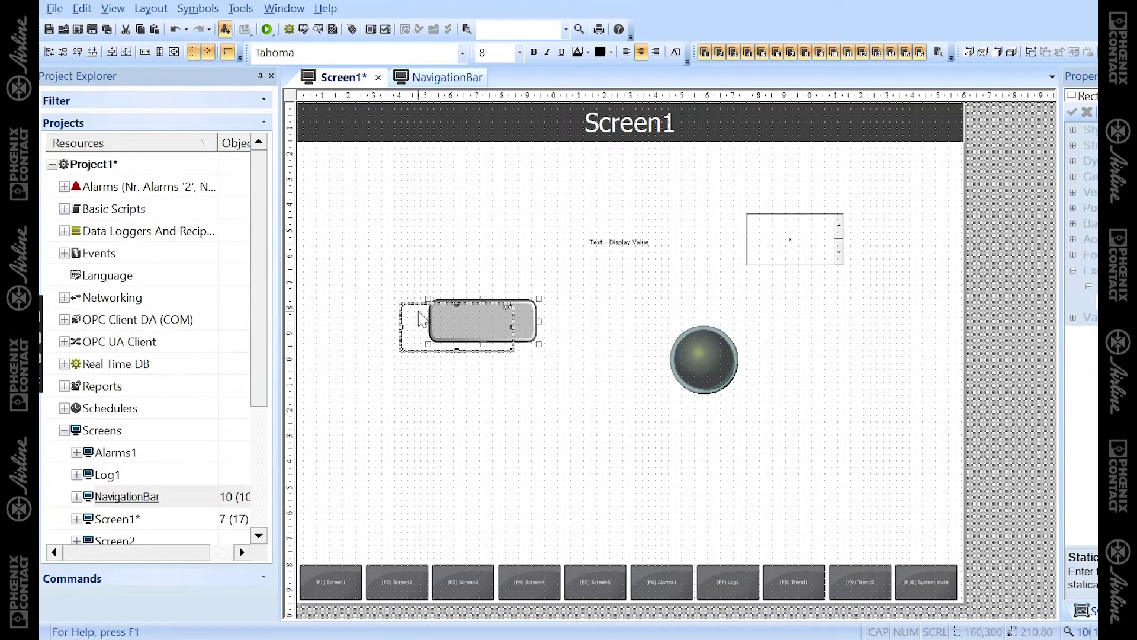
{"action": "left_click", "coordinate": [207, 53]}
{"action": "left_click_drag", "start_coordinate": [418, 322], "coordinate": [427, 339]}
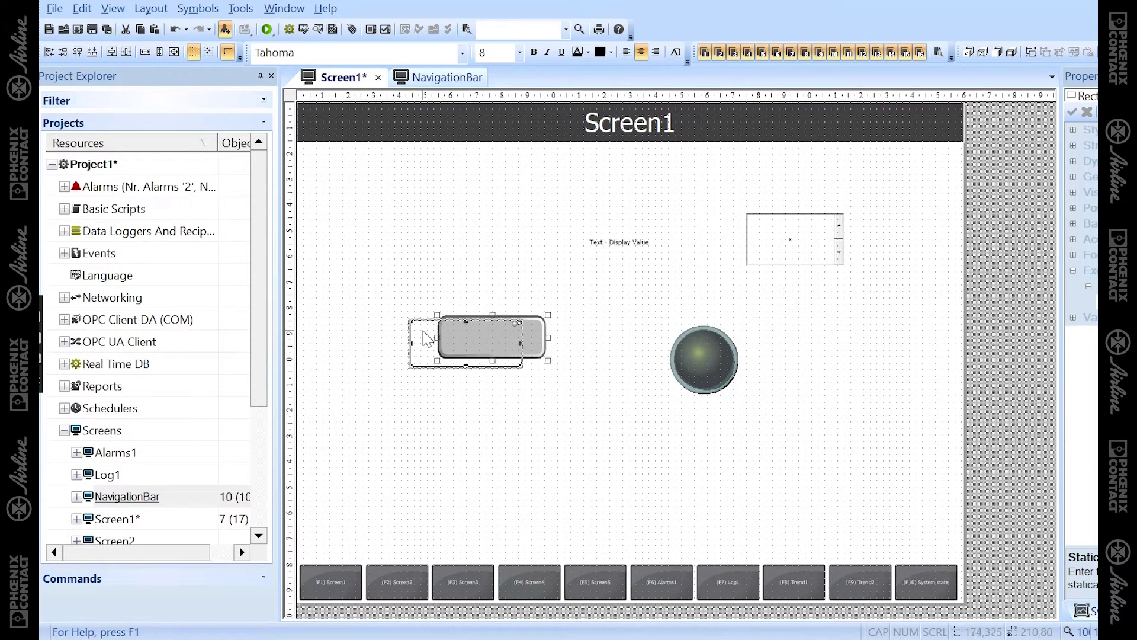
{"action": "left_click", "coordinate": [195, 54]}
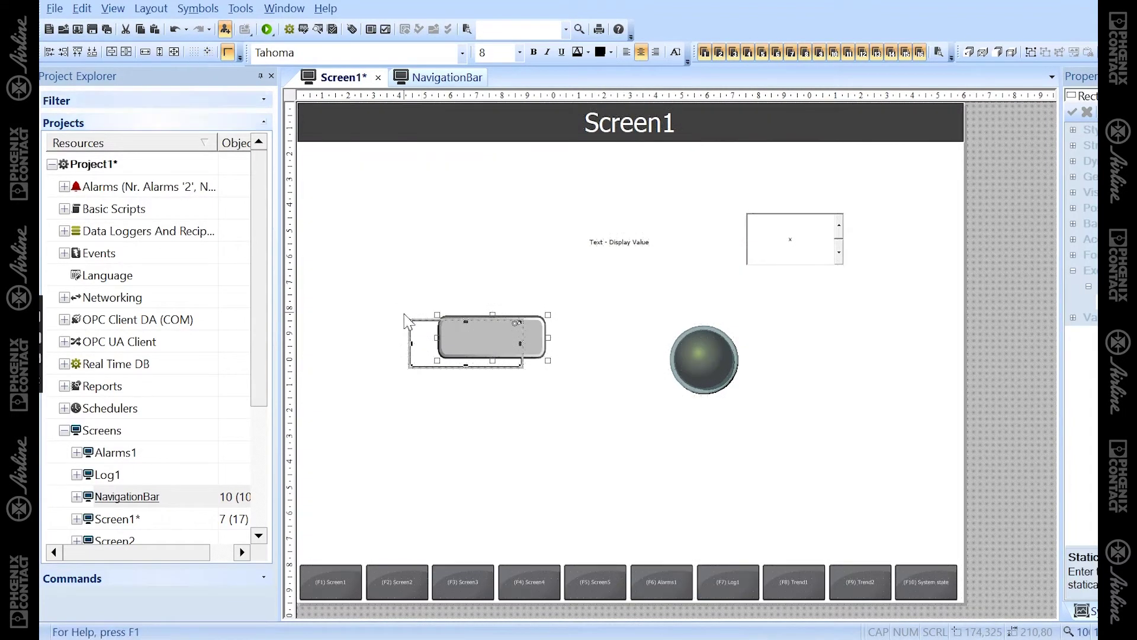
{"action": "left_click_drag", "start_coordinate": [430, 356], "coordinate": [463, 314]}
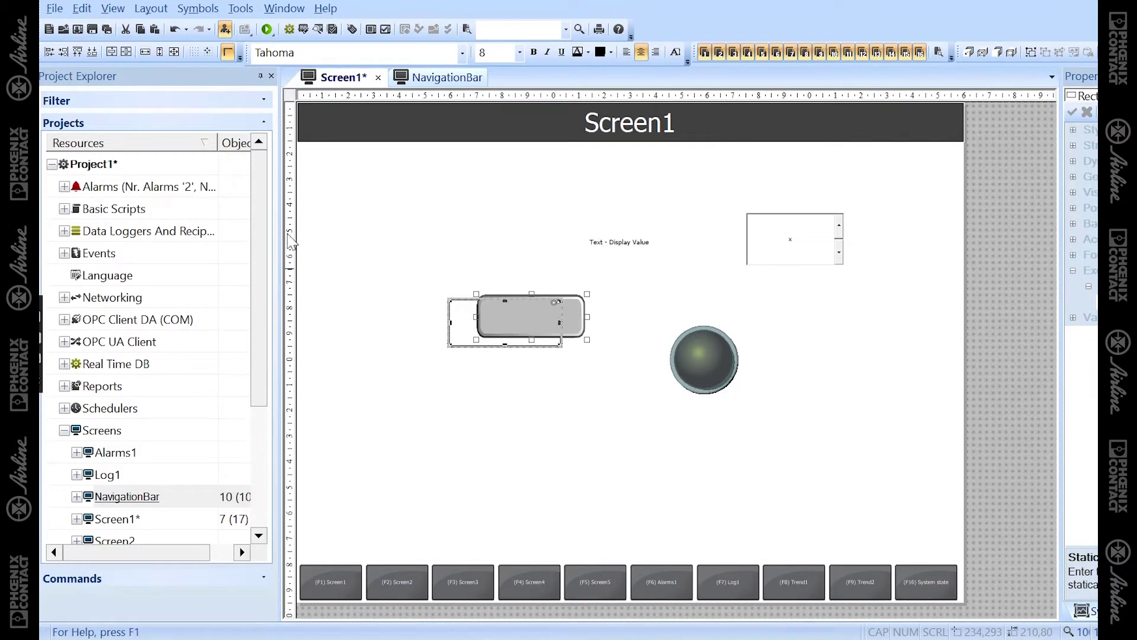
- Hide and restore the rulers, turn grid snapping and the grid display back on, and clear the selection
{"action": "left_click", "coordinate": [229, 54]}
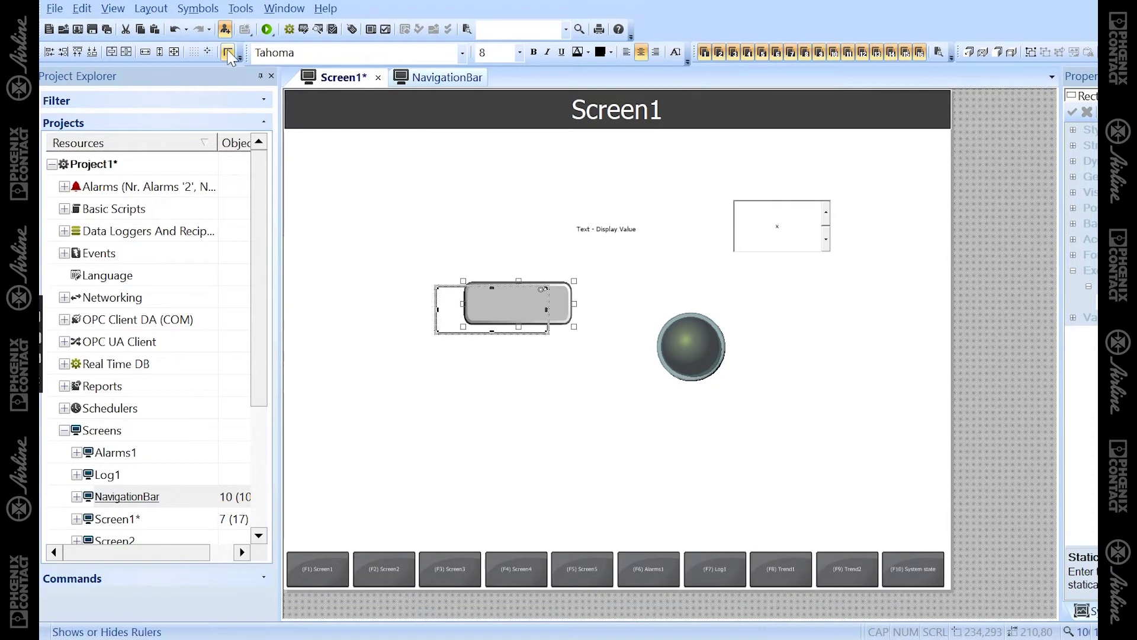
{"action": "left_click", "coordinate": [230, 54]}
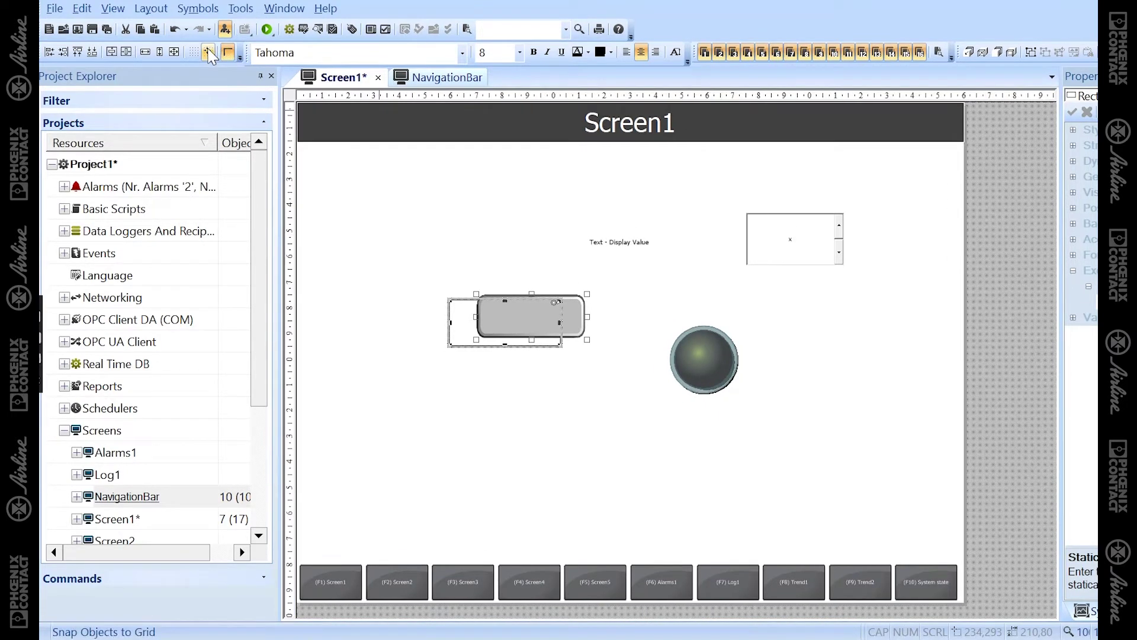
{"action": "left_click", "coordinate": [206, 53]}
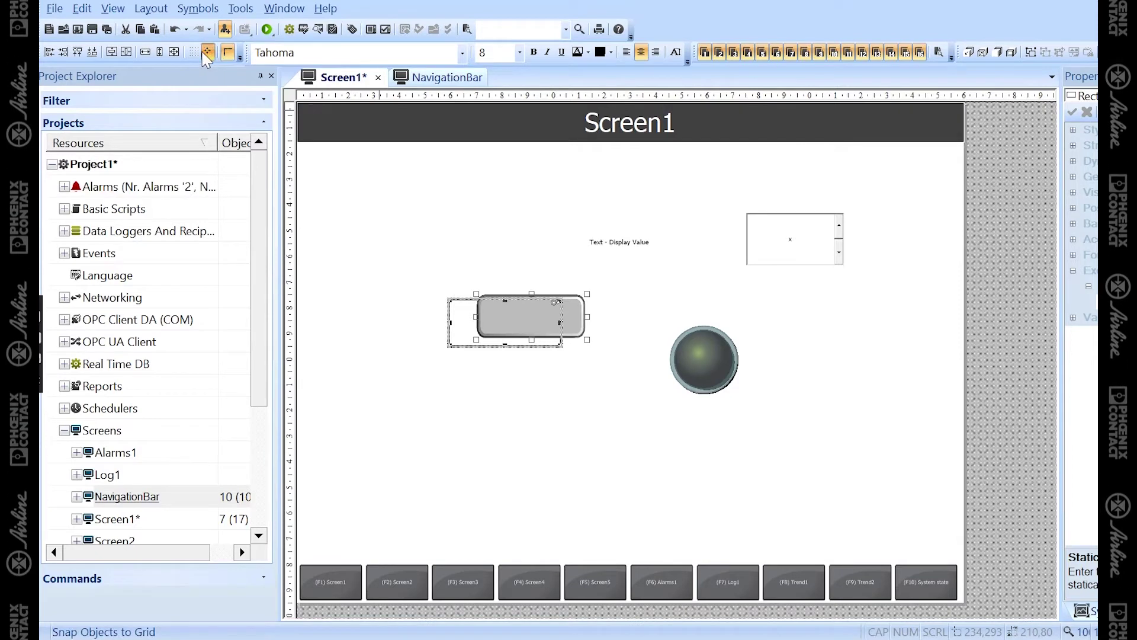
{"action": "left_click", "coordinate": [193, 52]}
{"action": "left_click", "coordinate": [505, 199]}
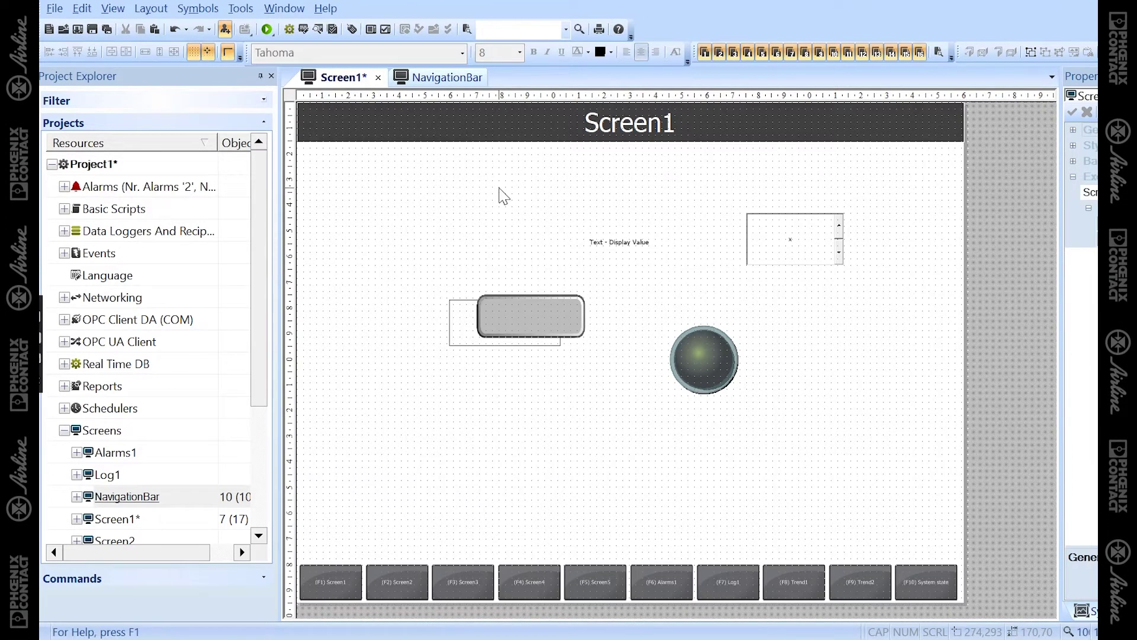
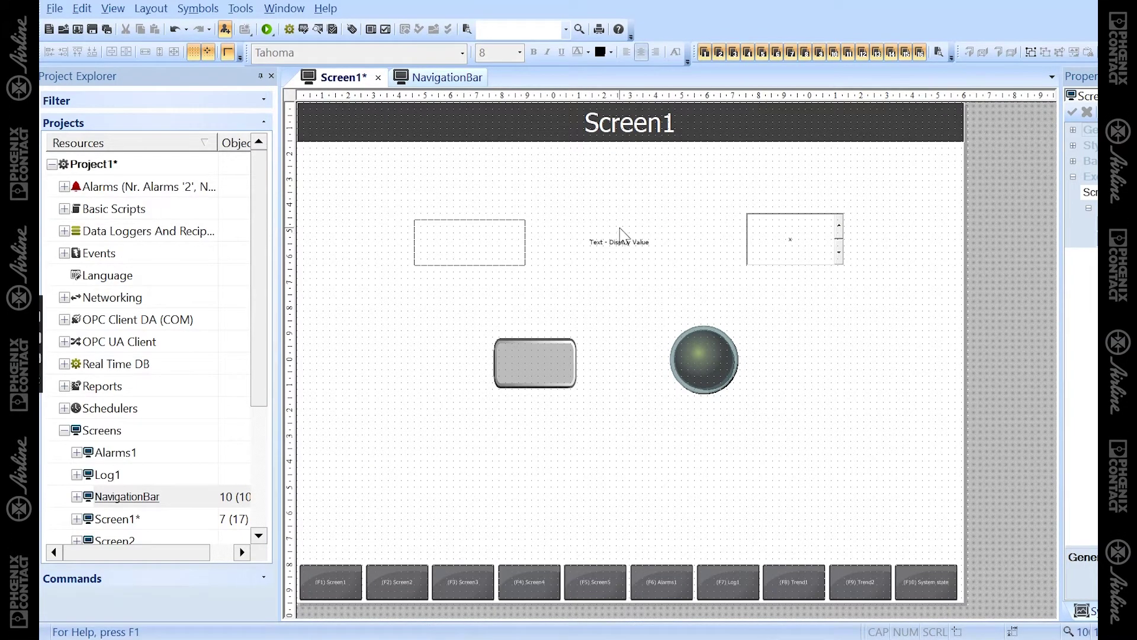
- Enter a person's first name as the text of the dashed rectangle
{"action": "left_click", "coordinate": [456, 244]}
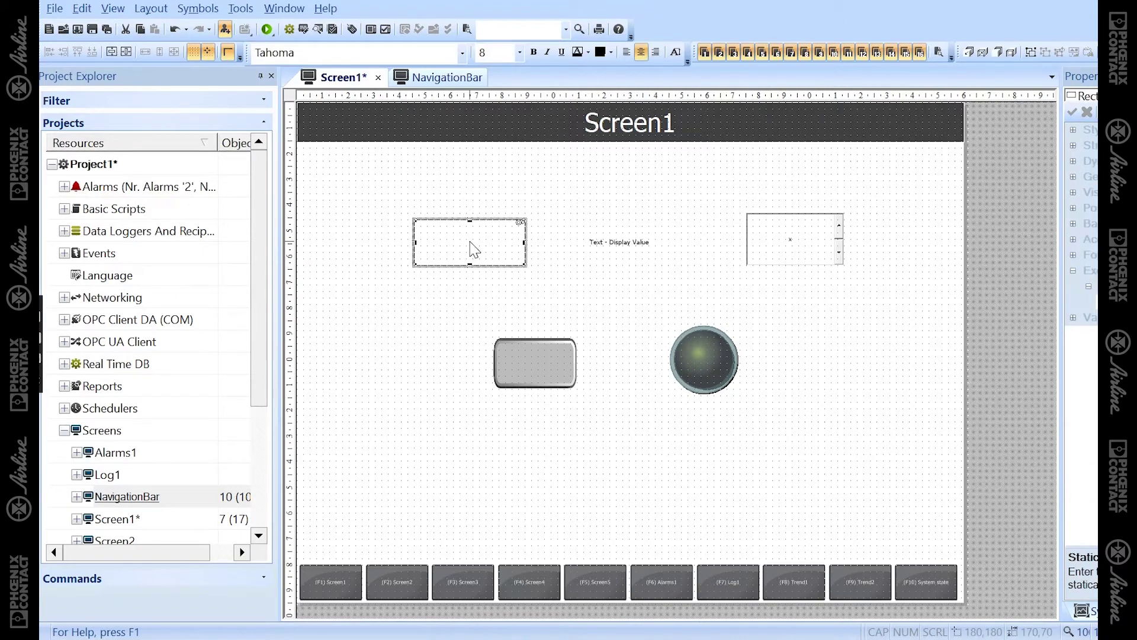
{"action": "left_click", "coordinate": [471, 242]}
{"action": "type", "text": "Graham"}
- Replace the word "Display" in the "Text - Display Value" object with the same first name
{"action": "left_click", "coordinate": [627, 251]}
{"action": "left_click", "coordinate": [621, 244]}
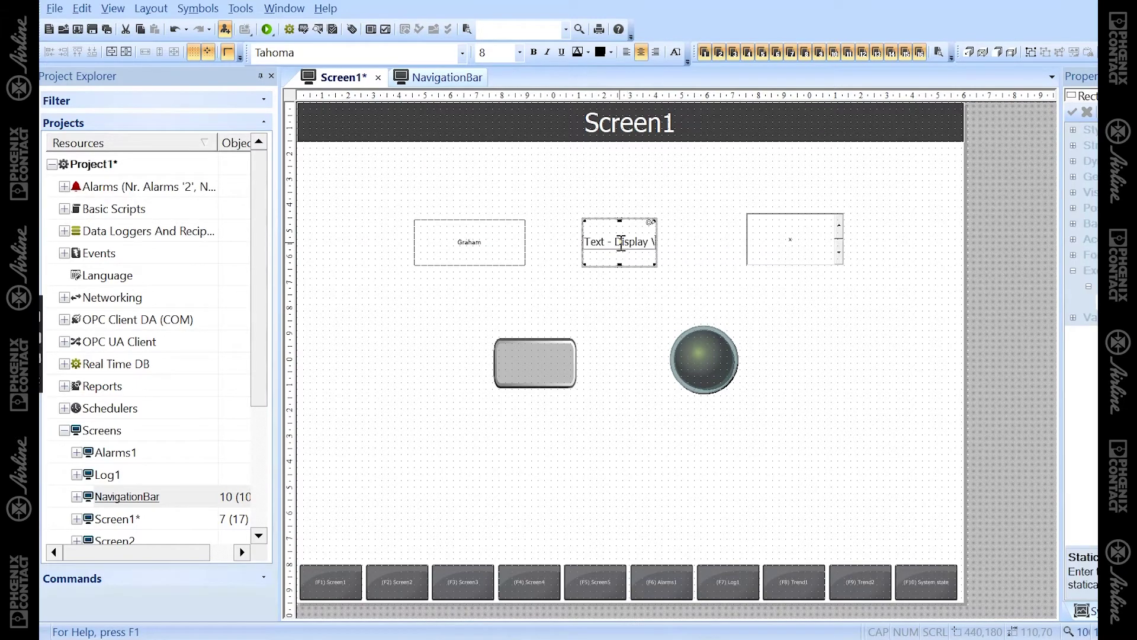
{"action": "double_click", "coordinate": [621, 243]}
{"action": "type", "text": "Graham"}
{"action": "left_click", "coordinate": [634, 202]}
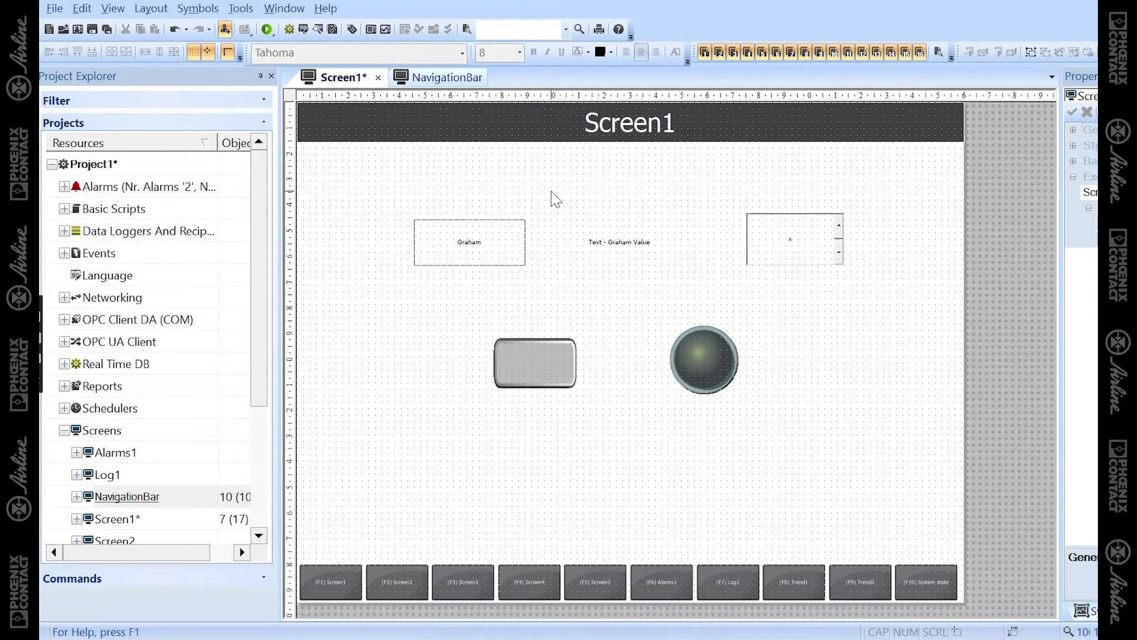
- Format the rectangle's and the text display's text together as Times New Roman, size 11, bold
{"action": "left_click", "coordinate": [478, 253]}
{"action": "left_click", "coordinate": [610, 242], "text": "ctrl"}
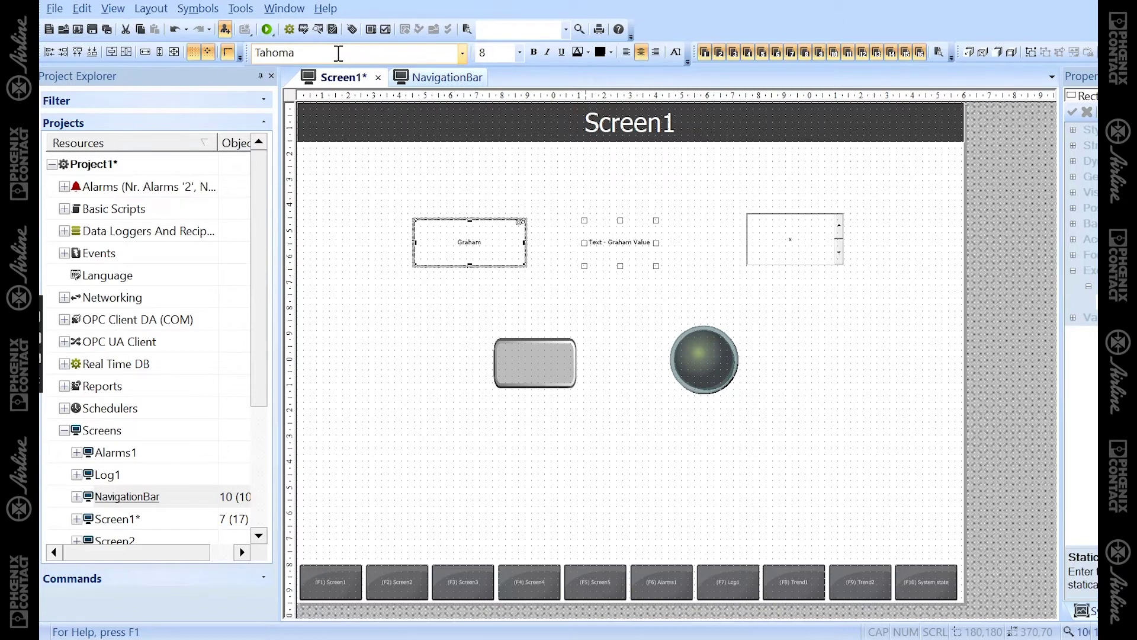
{"action": "left_click", "coordinate": [462, 54]}
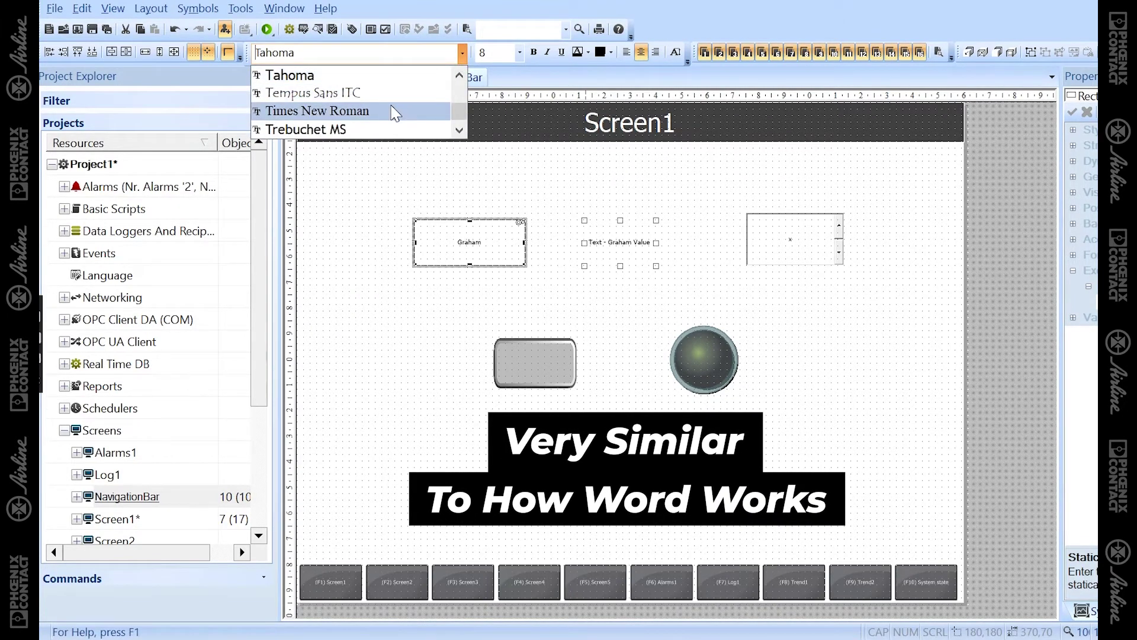
{"action": "left_click", "coordinate": [392, 111]}
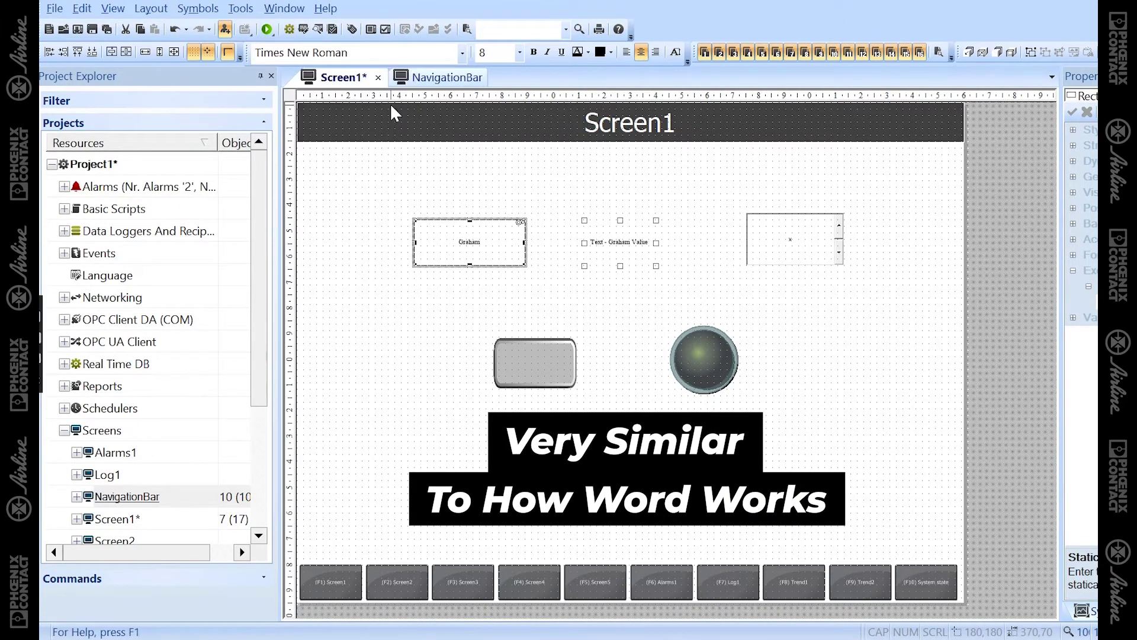
{"action": "left_click", "coordinate": [520, 52]}
{"action": "left_click", "coordinate": [497, 122]}
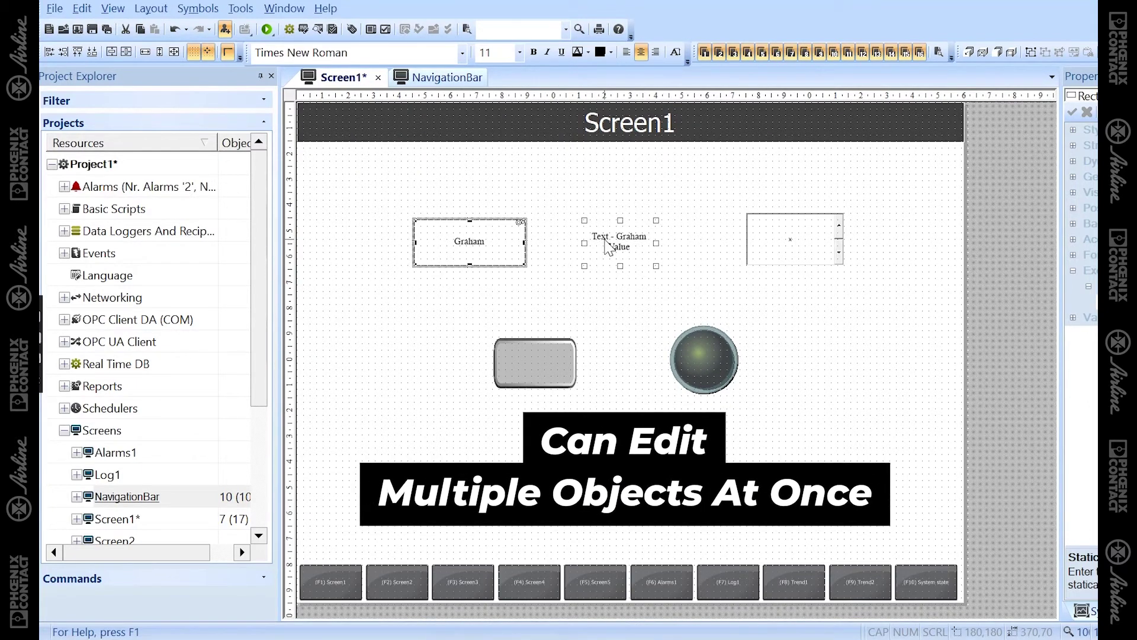
{"action": "left_click", "coordinate": [535, 54]}
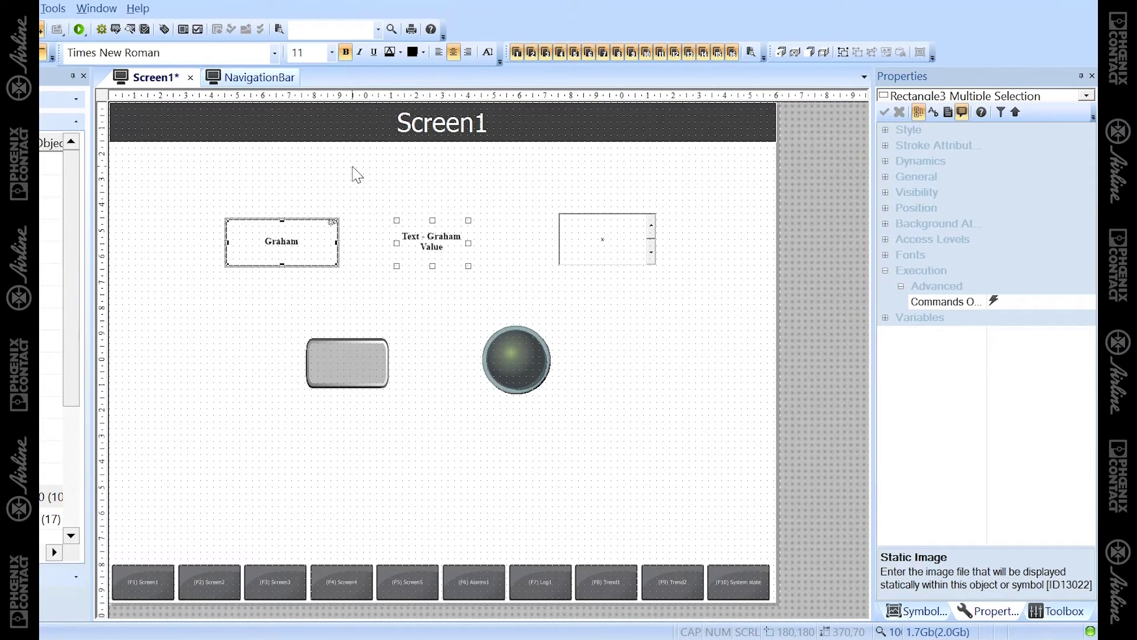
{"action": "left_click", "coordinate": [436, 172]}
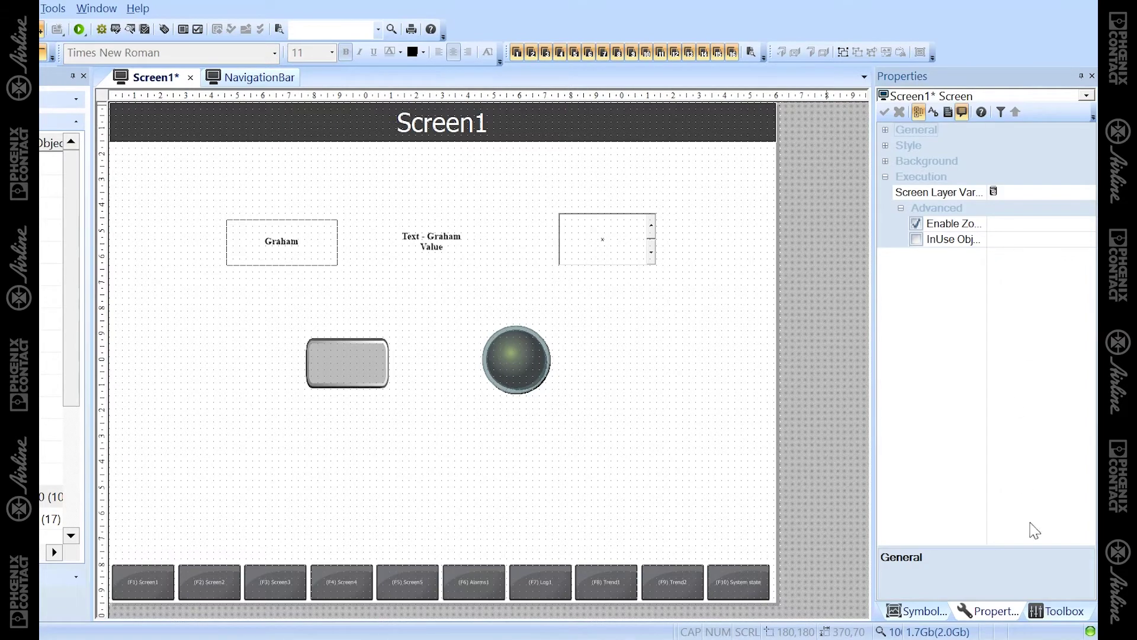
- Draw a rectangle about 830 by 380 in size over the existing objects and enter "WARNING POPUP" as its text
{"action": "left_click", "coordinate": [1047, 605]}
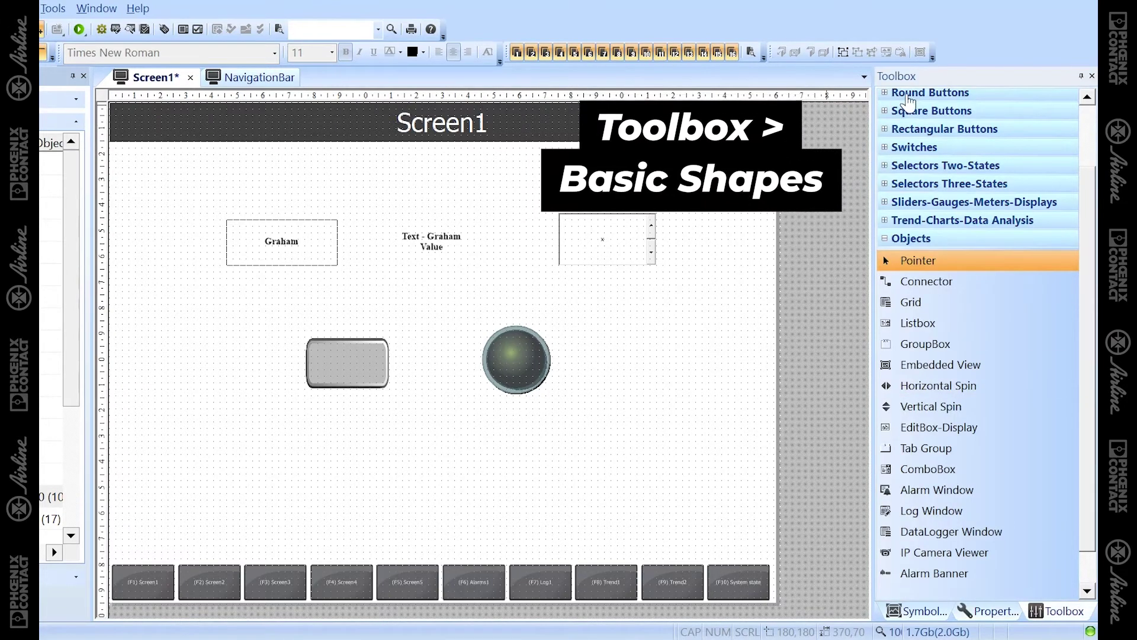
{"action": "scroll", "coordinate": [945, 139], "scroll_direction": "up", "scroll_amount": 2}
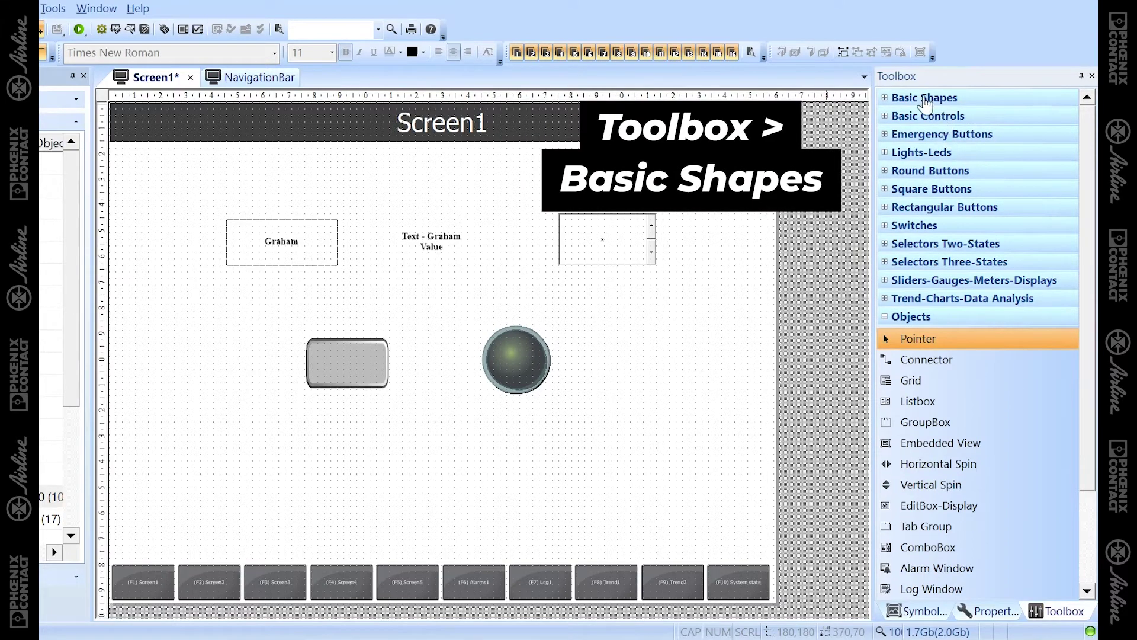
{"action": "left_click", "coordinate": [895, 100]}
{"action": "left_click", "coordinate": [905, 177]}
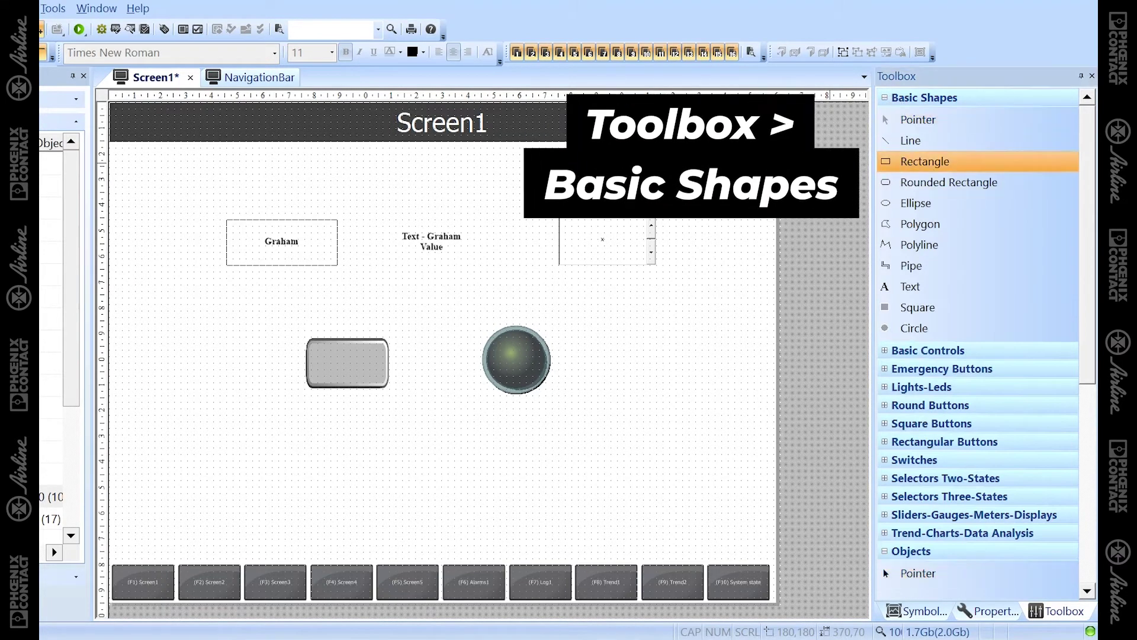
{"action": "mouse_move", "coordinate": [167, 193]}
{"action": "left_mouse_down"}
{"action": "mouse_move", "coordinate": [556, 368]}
{"action": "mouse_move", "coordinate": [650, 454]}
{"action": "mouse_move", "coordinate": [710, 442]}
{"action": "left_mouse_up"}
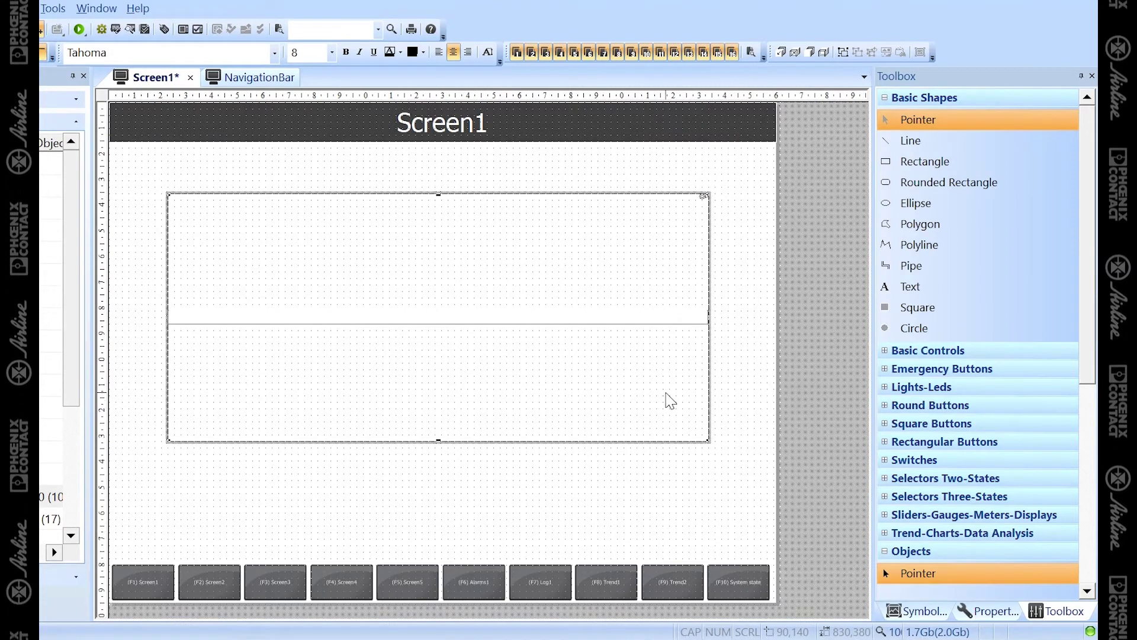
{"action": "type", "text": "WARNIN"}
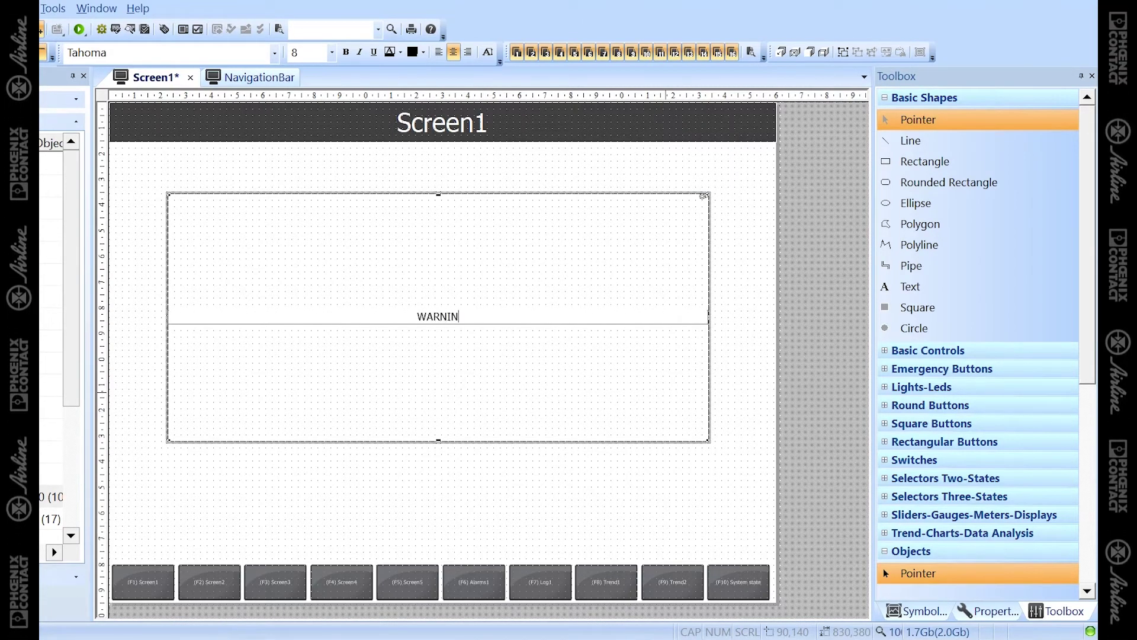
{"action": "type", "text": "G POPUP"}
- Set the warning popup rectangle's visibility layer to 1 and clear the selection
{"action": "left_click", "coordinate": [995, 608]}
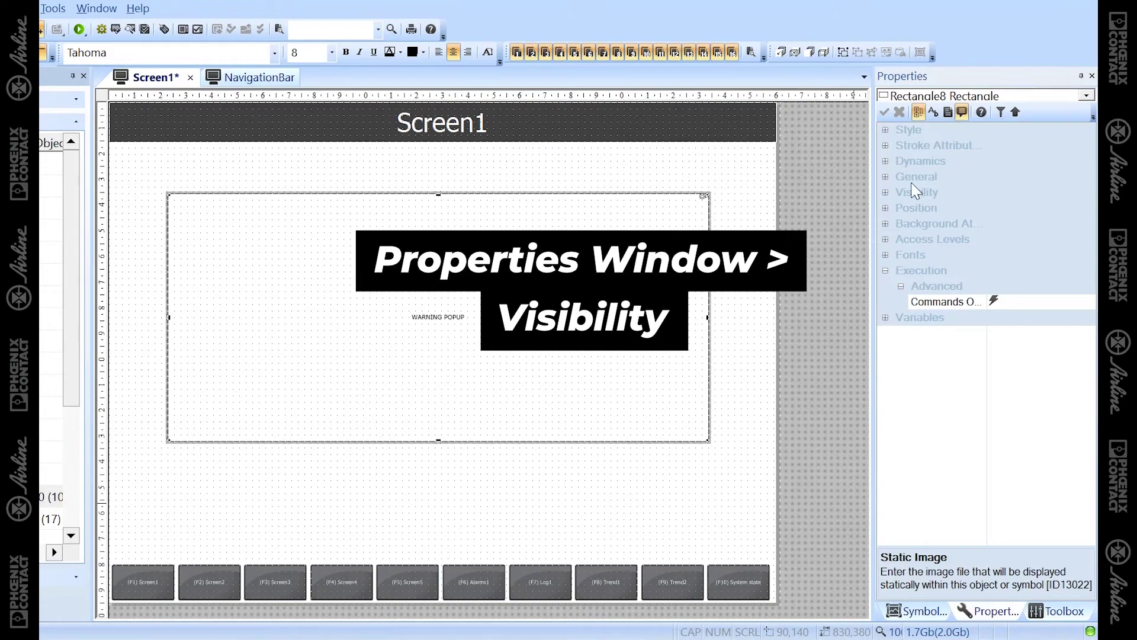
{"action": "left_click", "coordinate": [885, 193]}
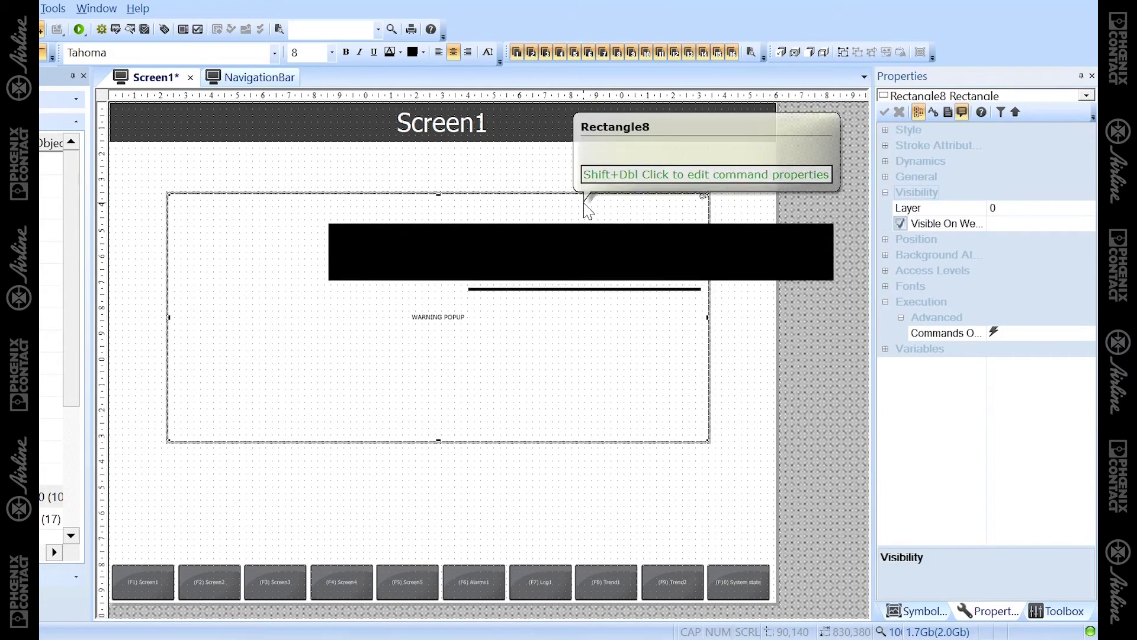
{"action": "left_click", "coordinate": [1014, 210]}
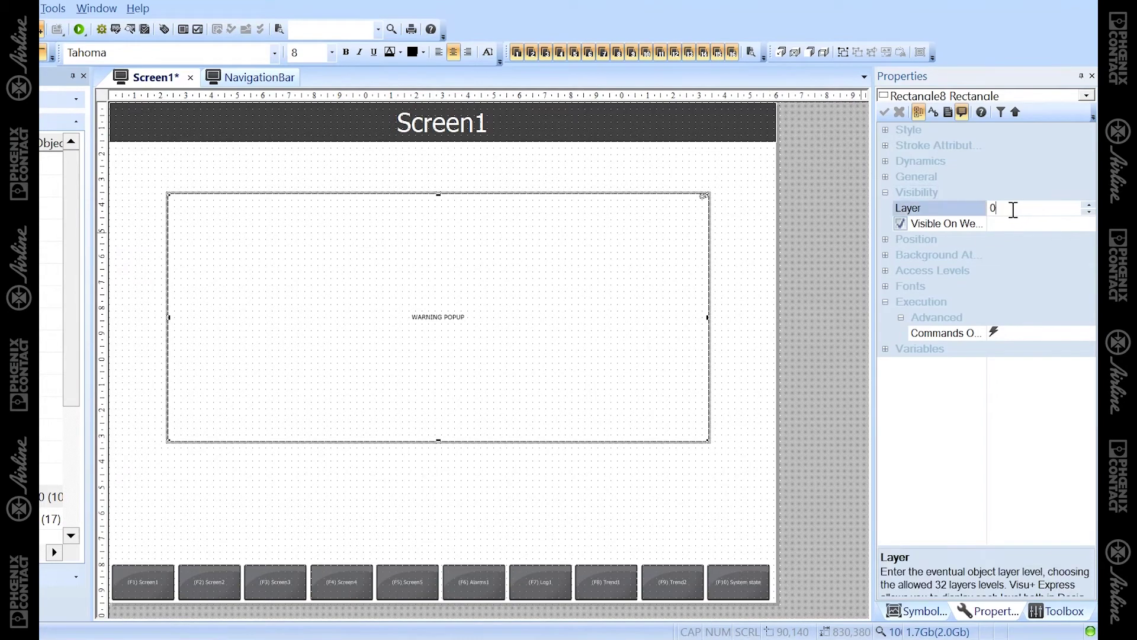
{"action": "type", "text": "1"}
{"action": "left_click", "coordinate": [736, 259]}
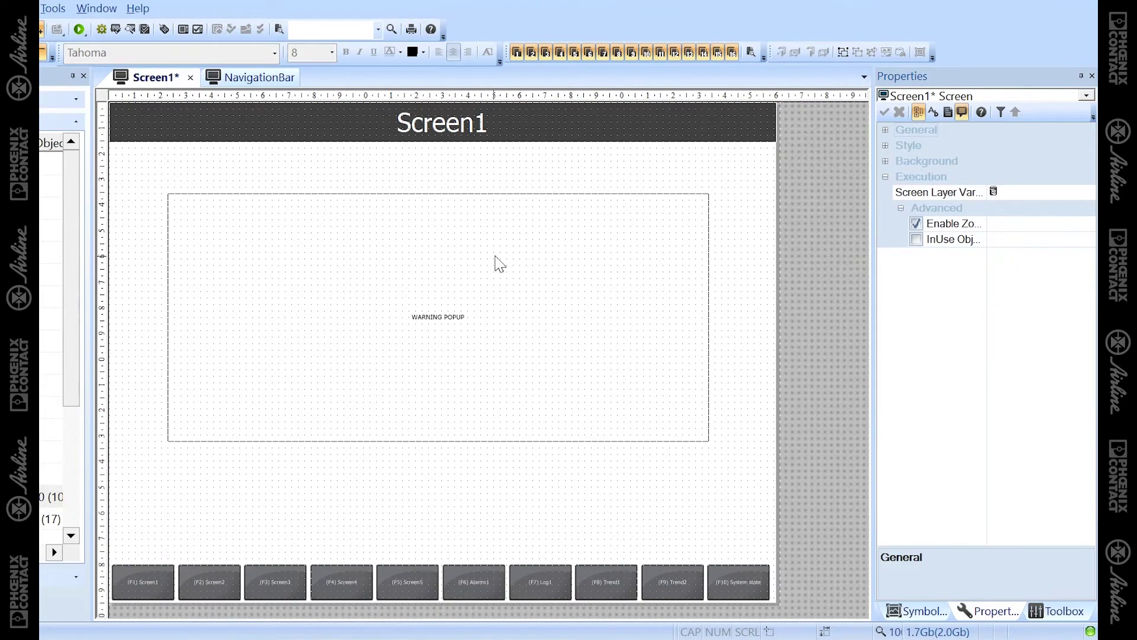
- Hide the warning popup rectangle's layer and show it again
{"action": "left_click", "coordinate": [514, 255]}
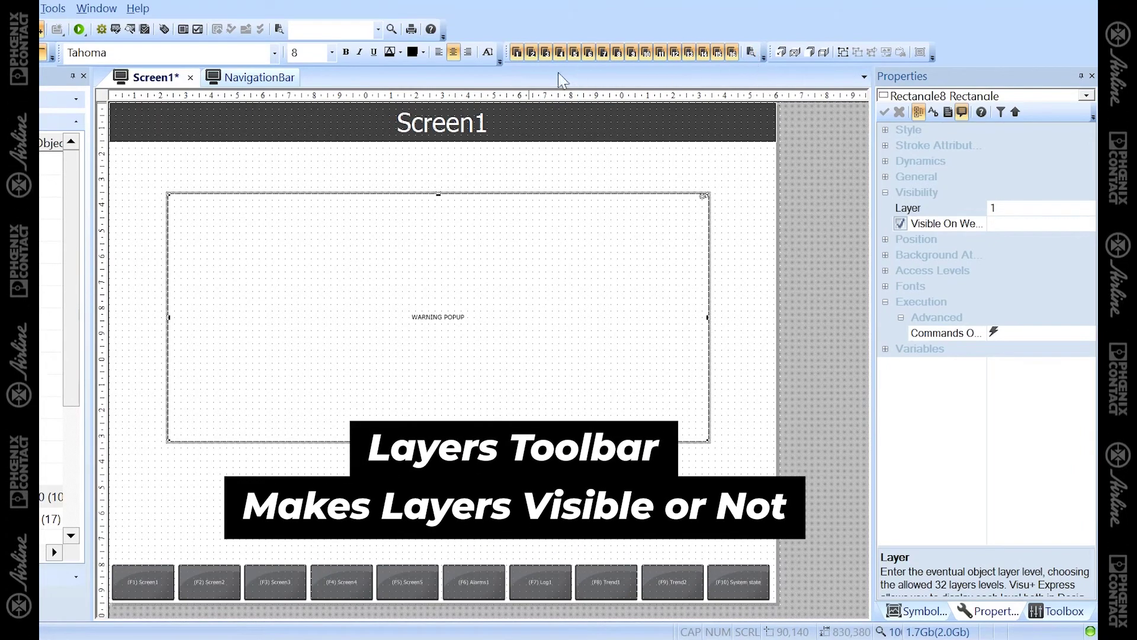
{"action": "left_click", "coordinate": [516, 52]}
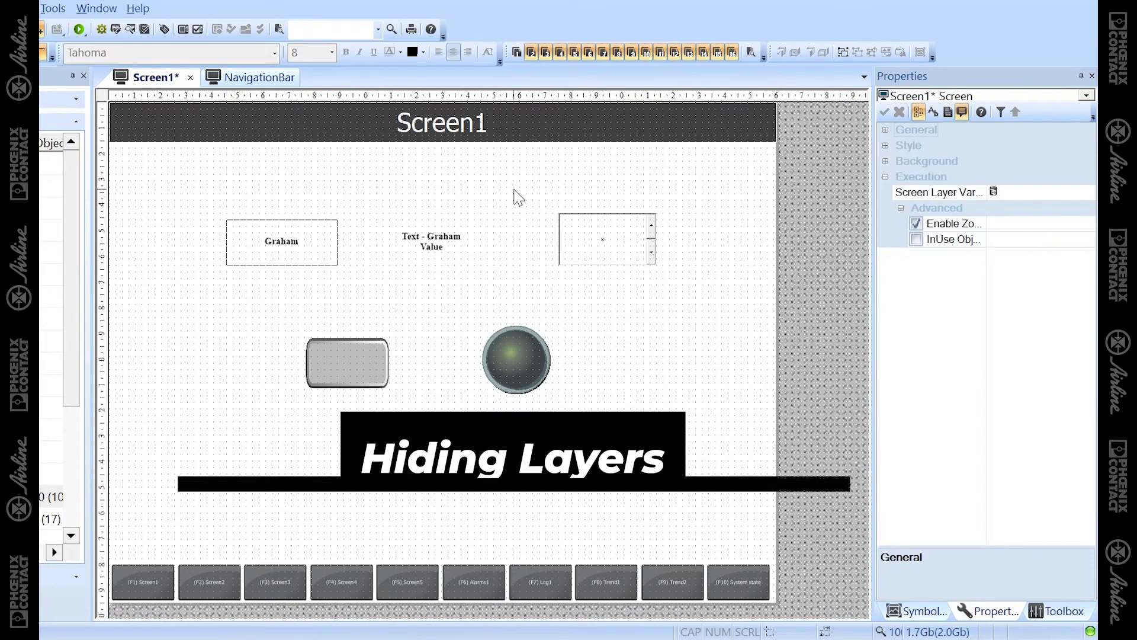
{"action": "left_click", "coordinate": [517, 52]}
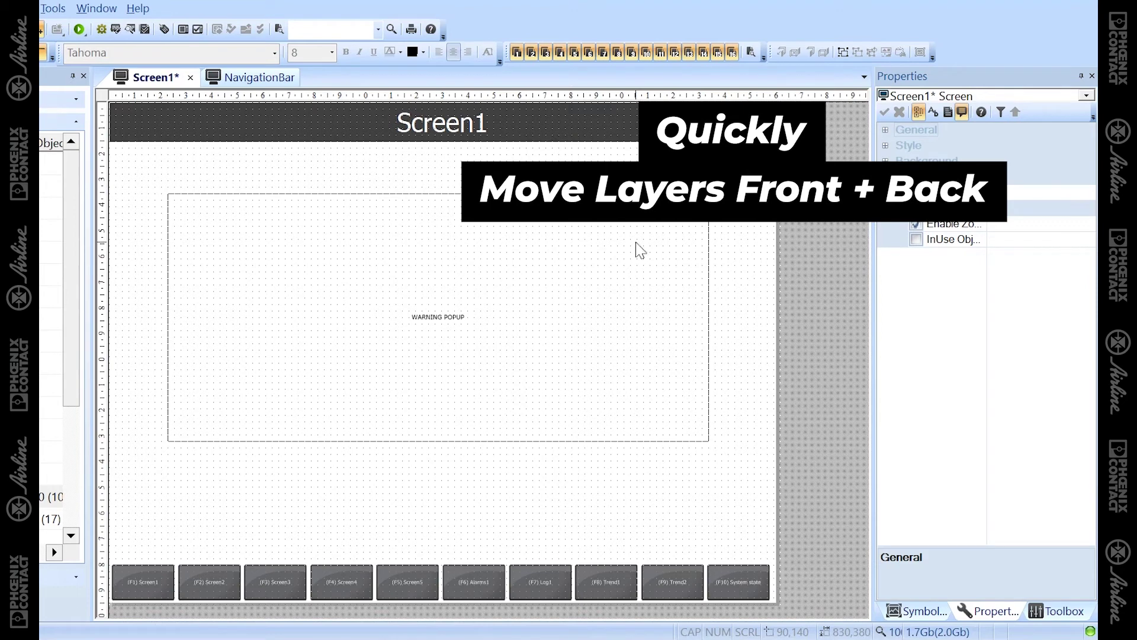
- Send the warning popup rectangle behind the other objects and bring it back in front of them
{"action": "left_click", "coordinate": [523, 230]}
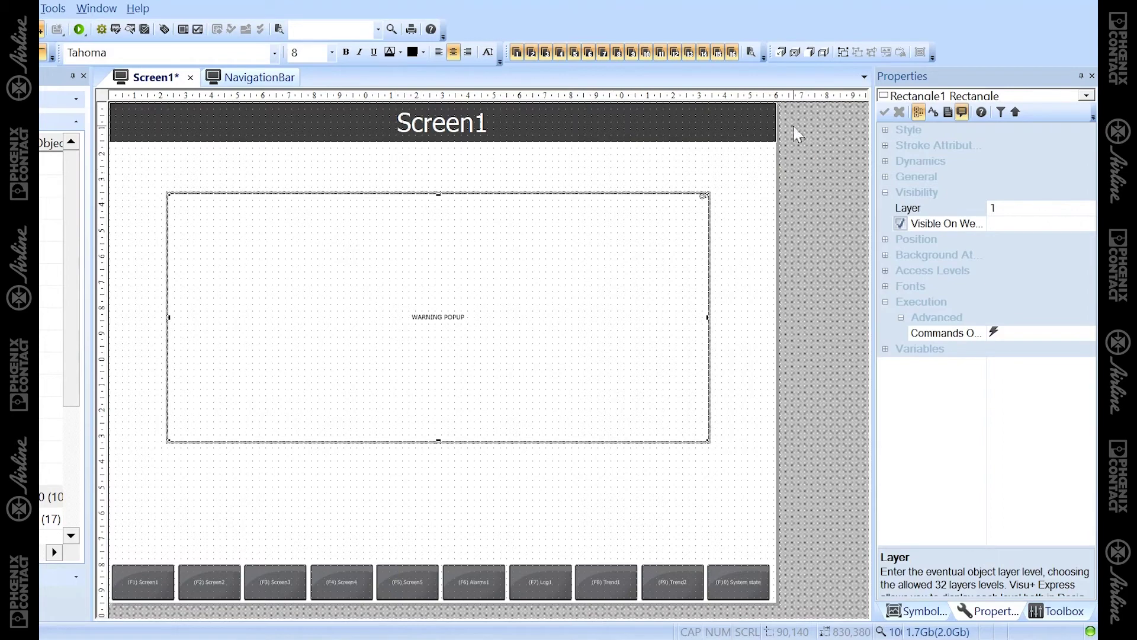
{"action": "left_click", "coordinate": [824, 53]}
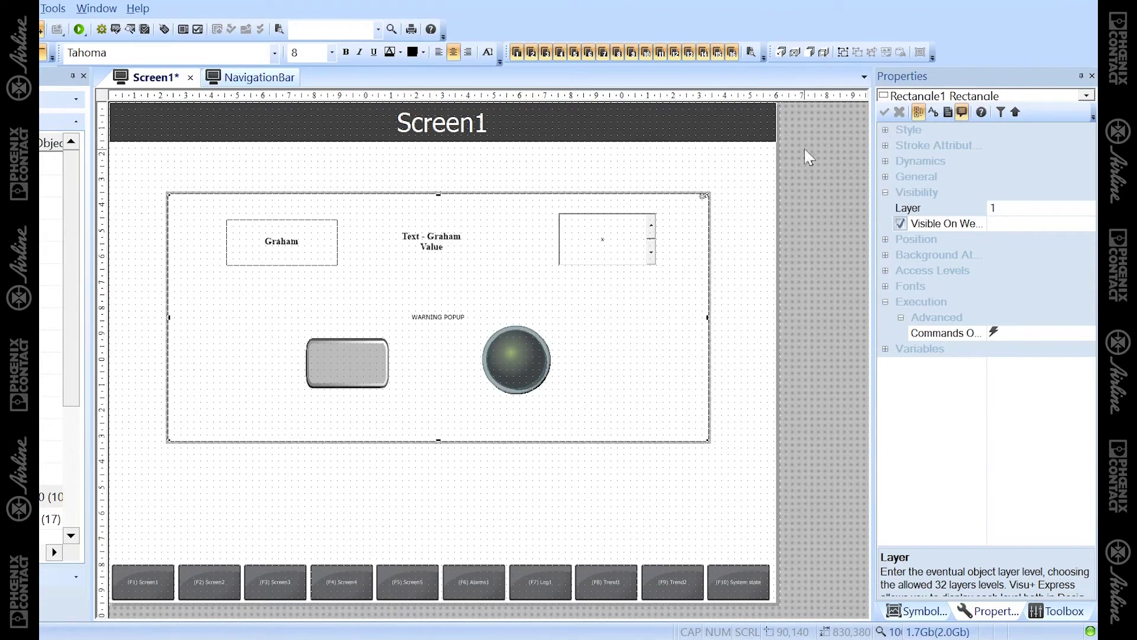
{"action": "left_click", "coordinate": [815, 56]}
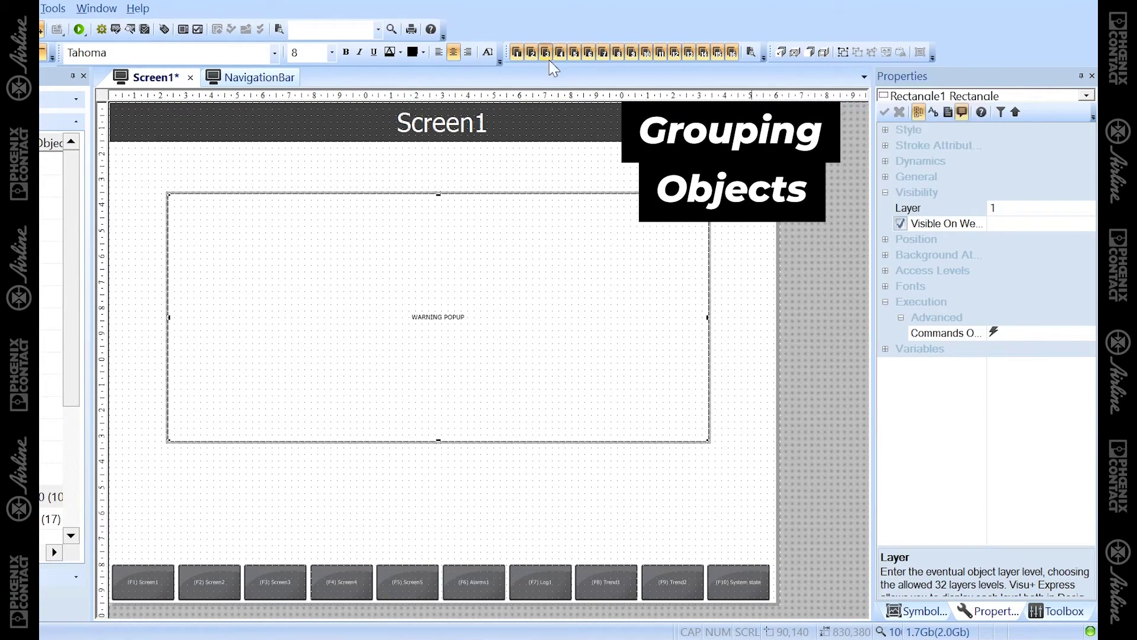
- Hide the warning popup's layer and group the dashed rectangle with the text display beside it
{"action": "left_click", "coordinate": [515, 54]}
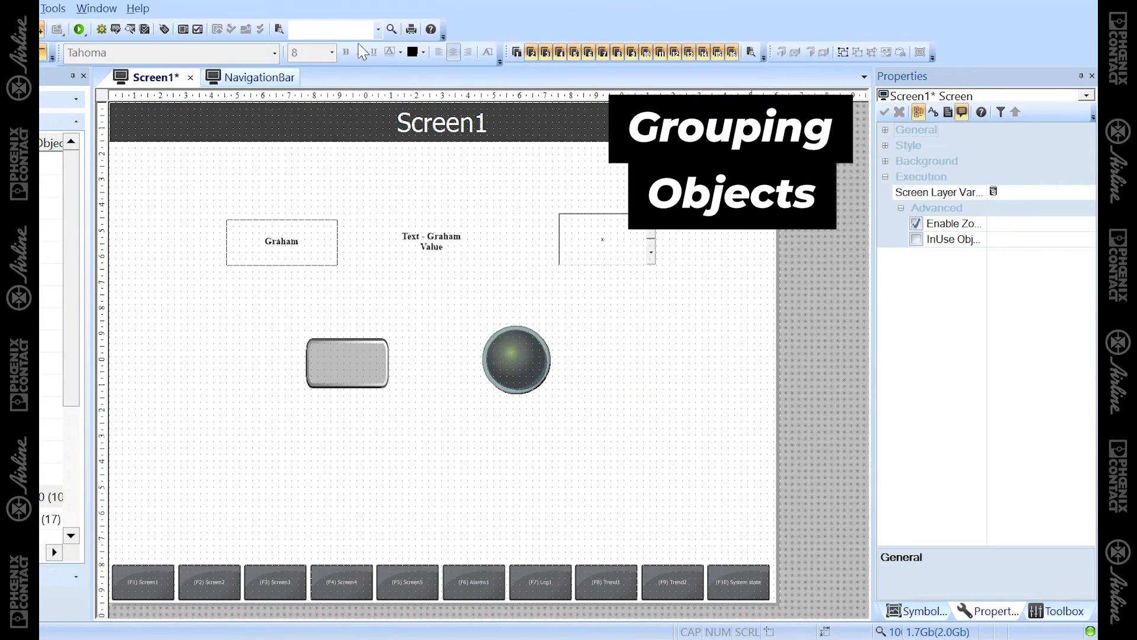
{"action": "left_click", "coordinate": [288, 243]}
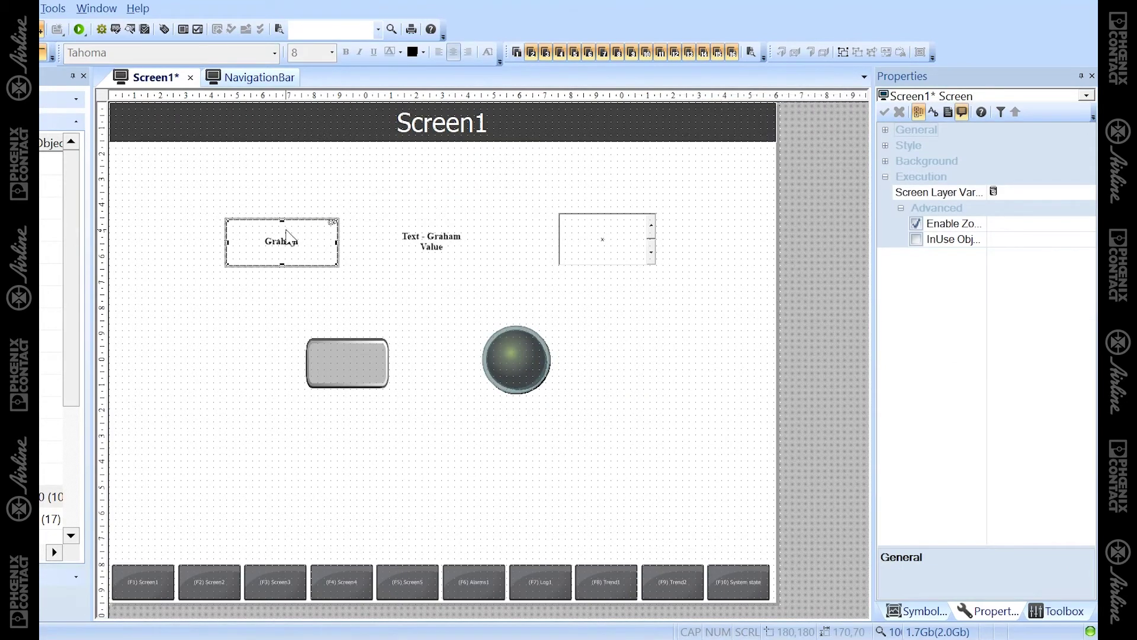
{"action": "left_click", "coordinate": [421, 244], "text": "shift"}
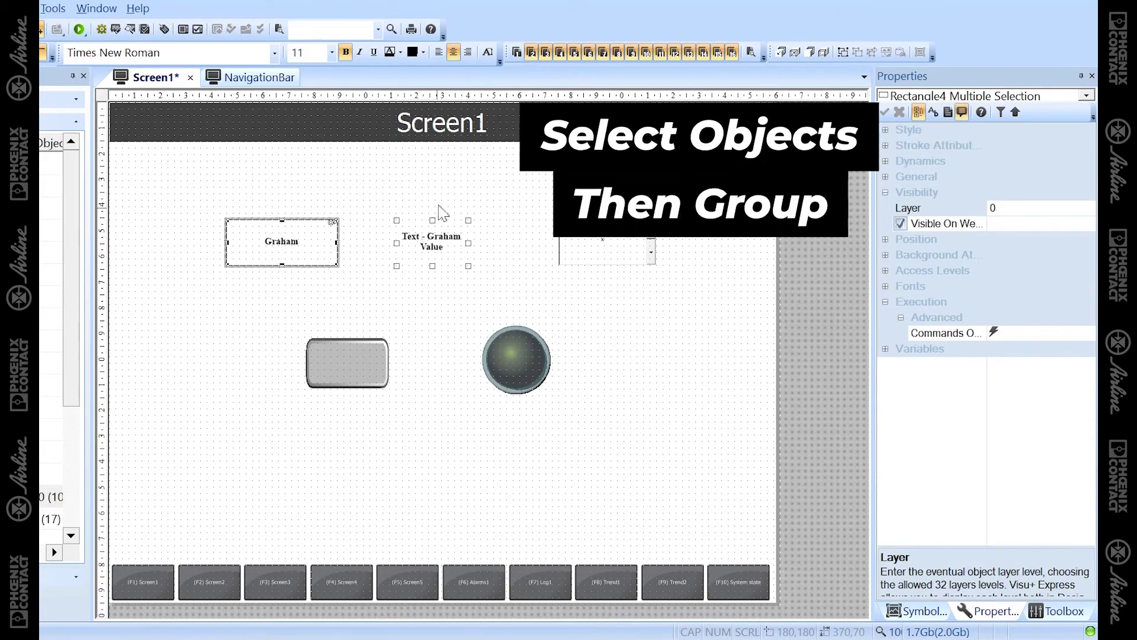
{"action": "left_click", "coordinate": [843, 53]}
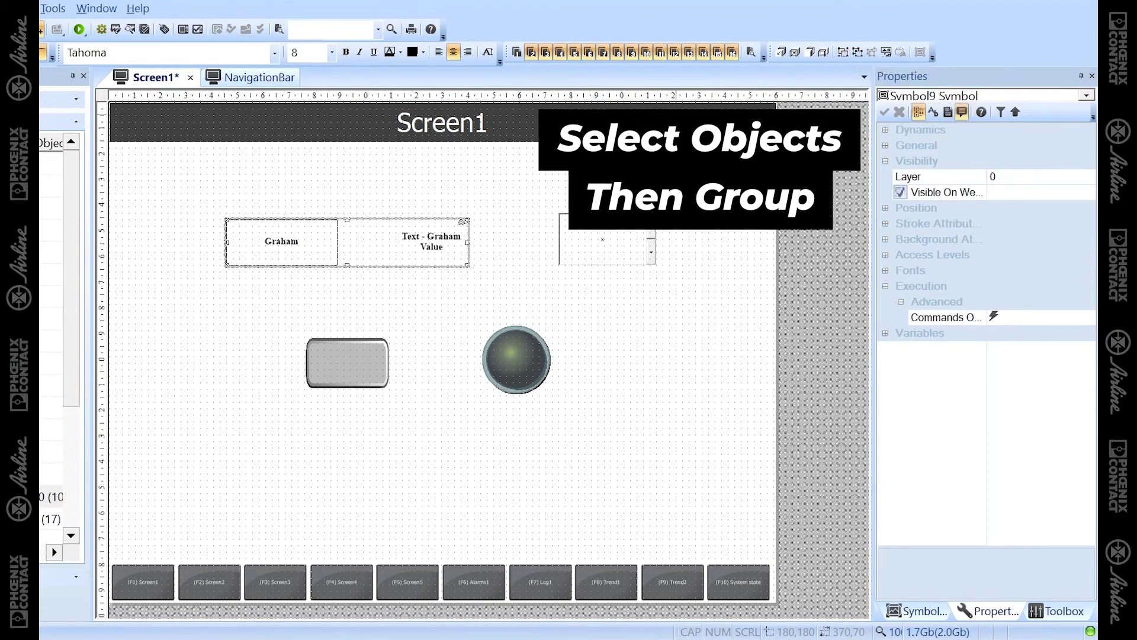
- Move the grouped rectangle and text around the screen, restore their original position and ungroup them
{"action": "left_click_drag", "start_coordinate": [404, 240], "coordinate": [586, 489]}
{"action": "key", "text": "ctrl+z"}
{"action": "left_click_drag", "start_coordinate": [578, 295], "coordinate": [409, 242]}
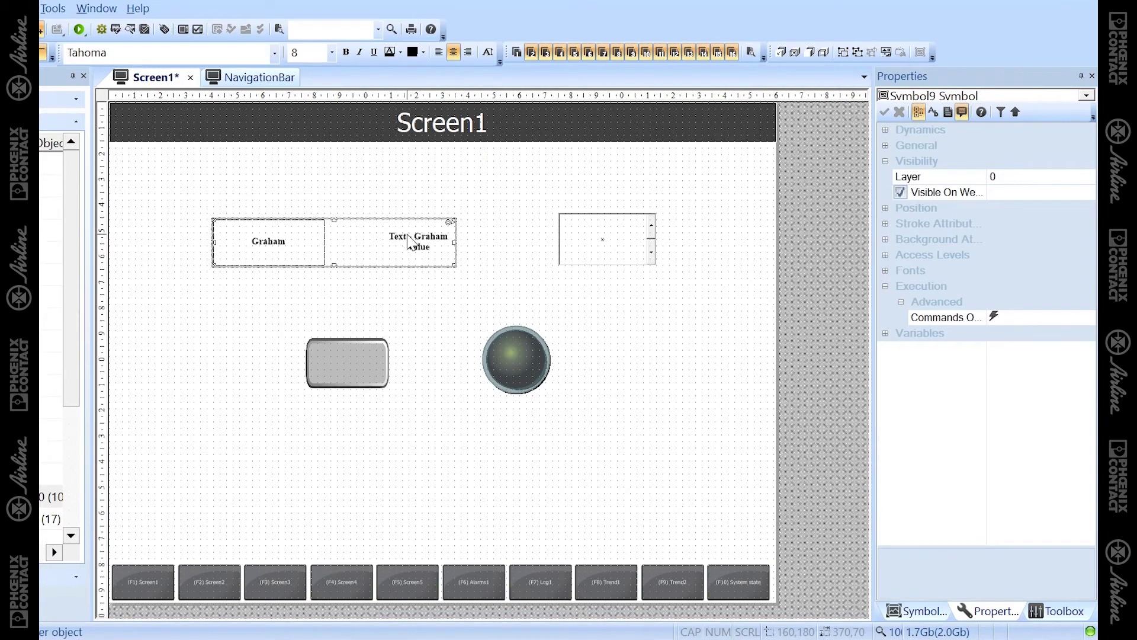
{"action": "left_click", "coordinate": [433, 151]}
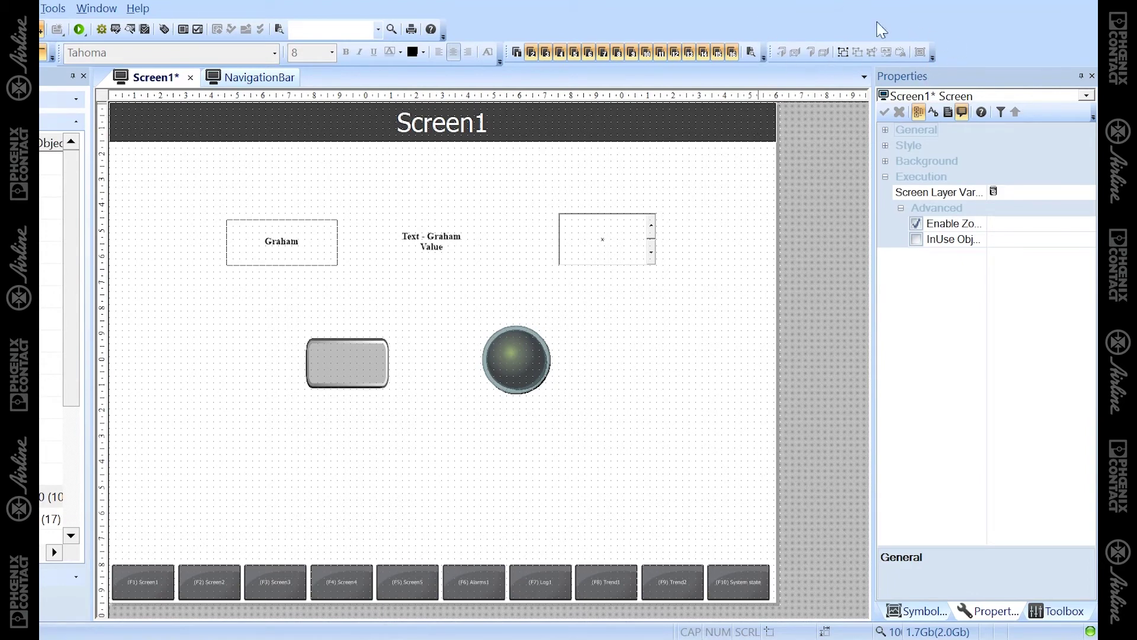
{"action": "left_click", "coordinate": [478, 288]}
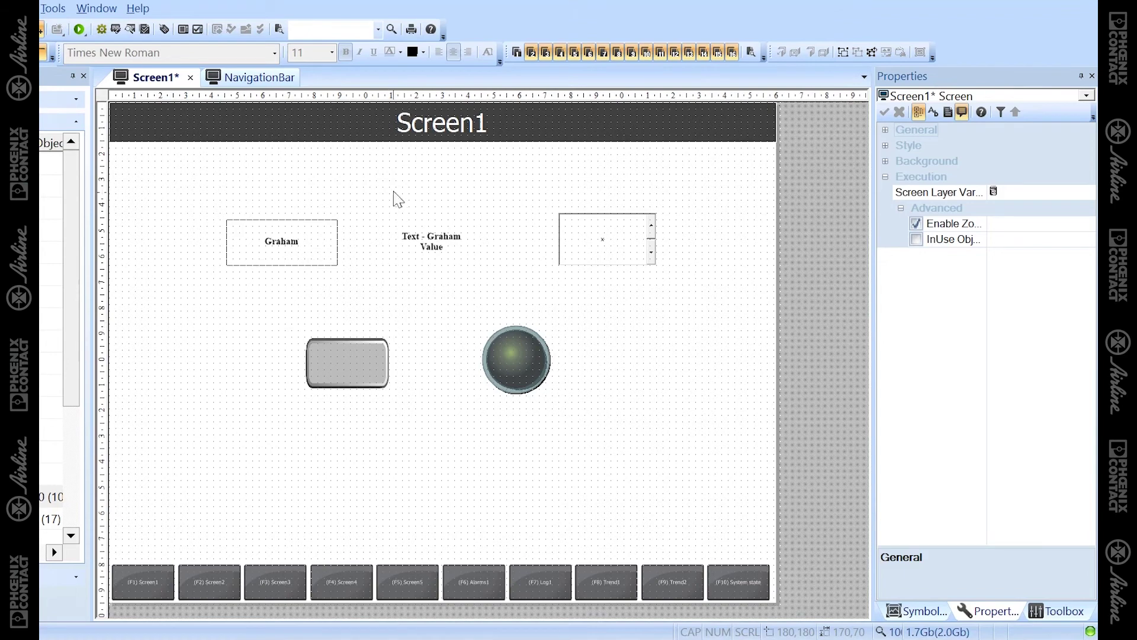
- Lock the dashed rectangle in place and clear the selection
{"action": "left_click", "coordinate": [330, 234]}
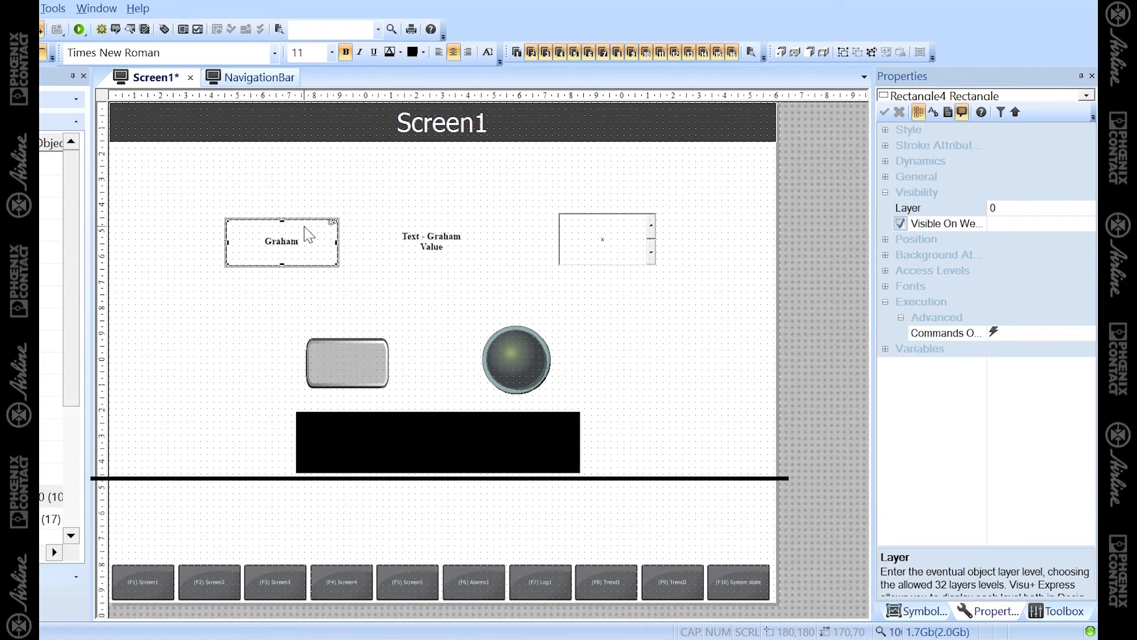
{"action": "right_click", "coordinate": [305, 219]}
{"action": "left_click", "coordinate": [343, 302]}
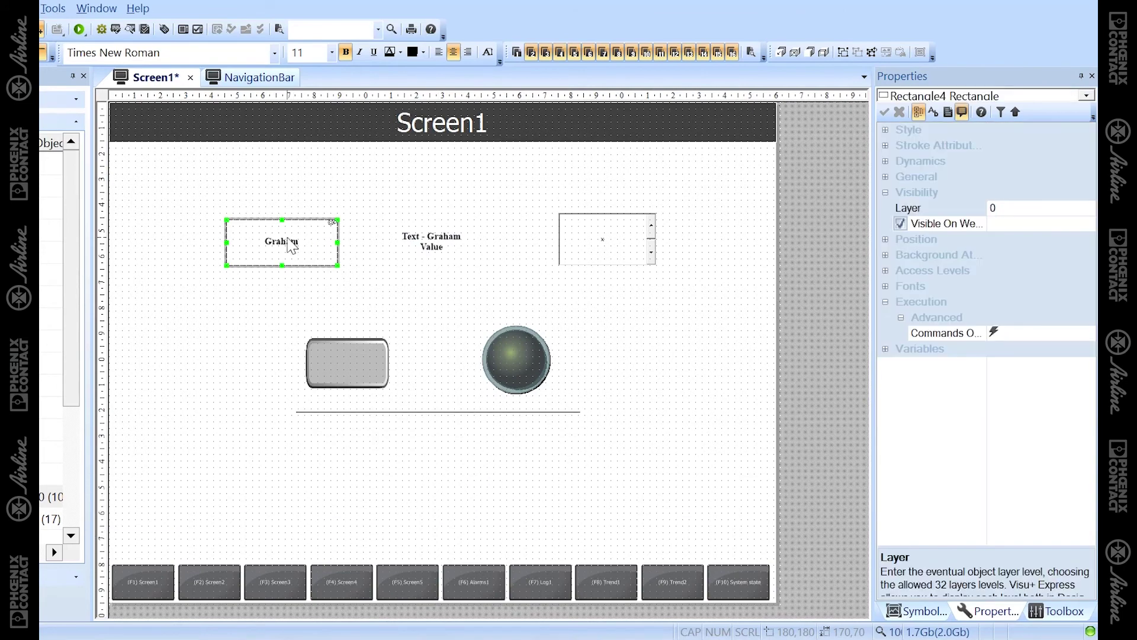
{"action": "left_click", "coordinate": [360, 187]}
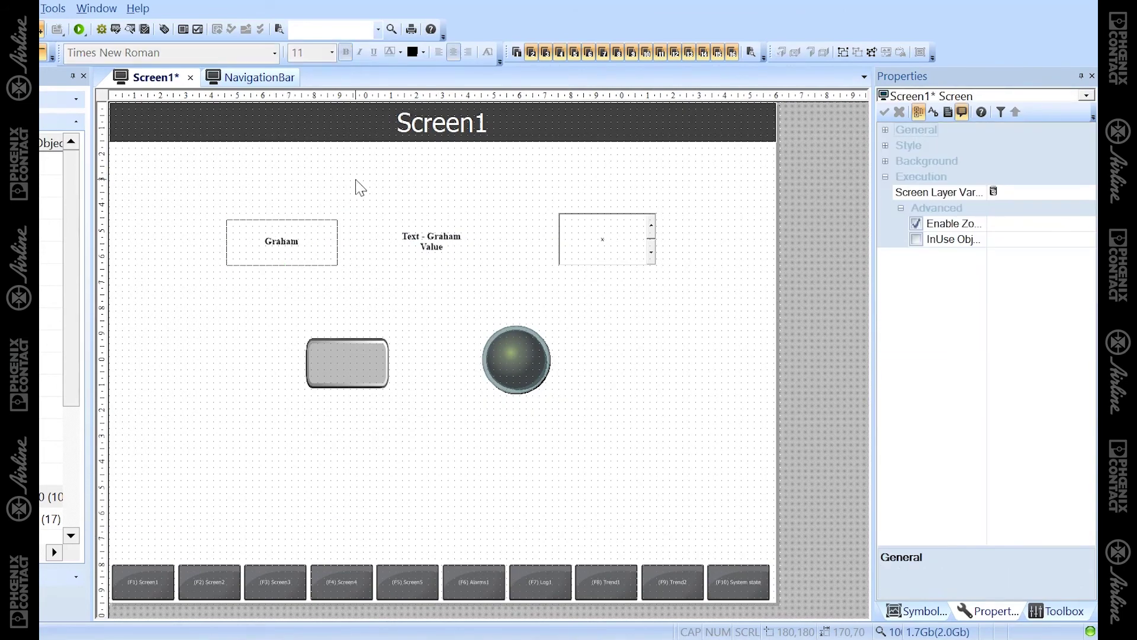